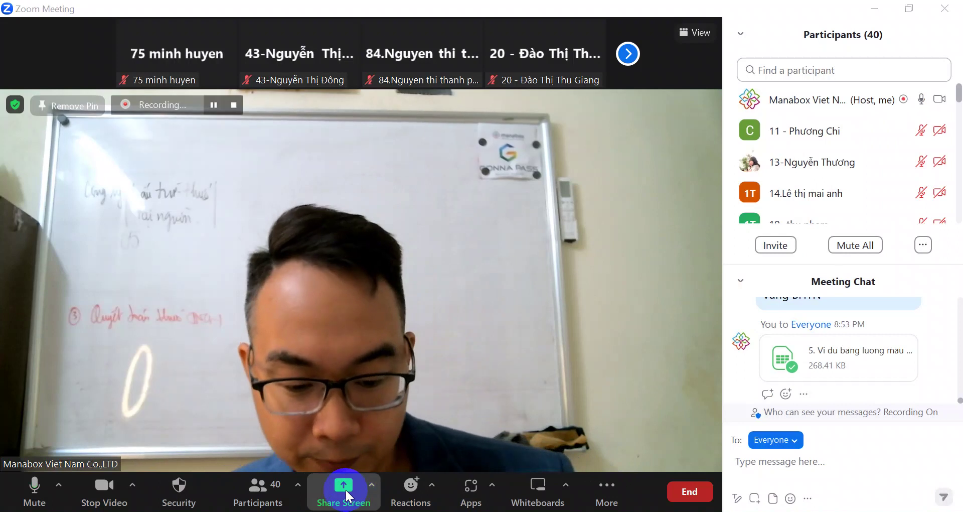
Step: Share the screen in the Zoom meeting and open 6. Truy thu thue TNCN du lich.pdf from the B2 folder
click(343, 487)
click(799, 468)
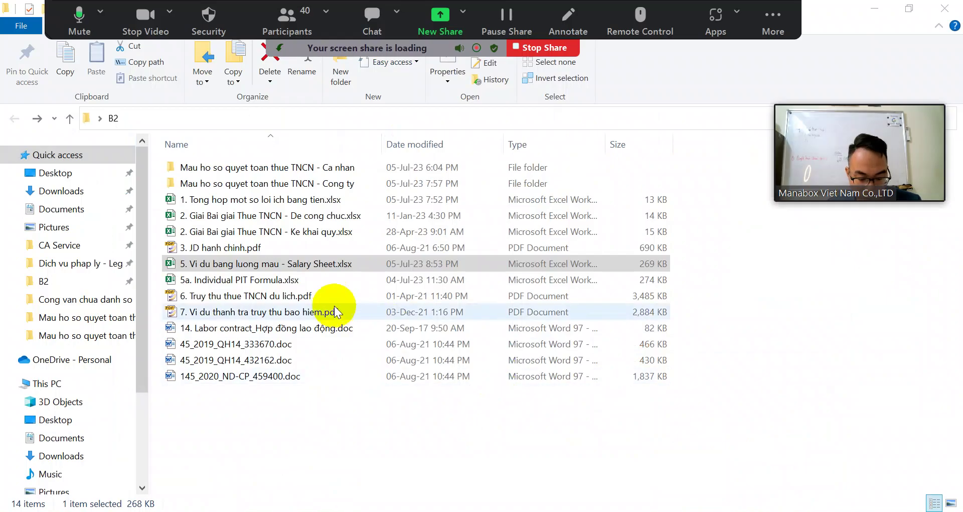
click(323, 296)
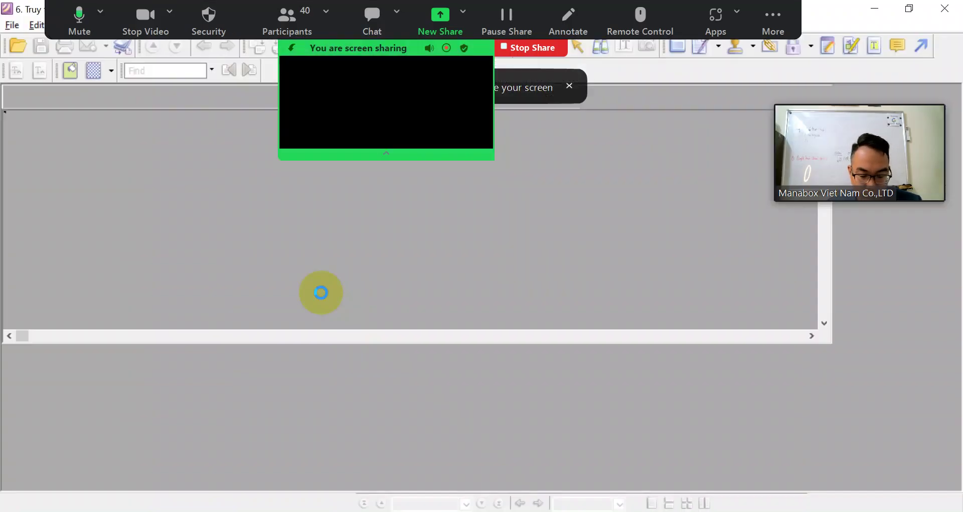
Step: Look through the tax inspection conclusion to find section 2.2 on Thuế TNCN
scroll(321, 299, down, 15)
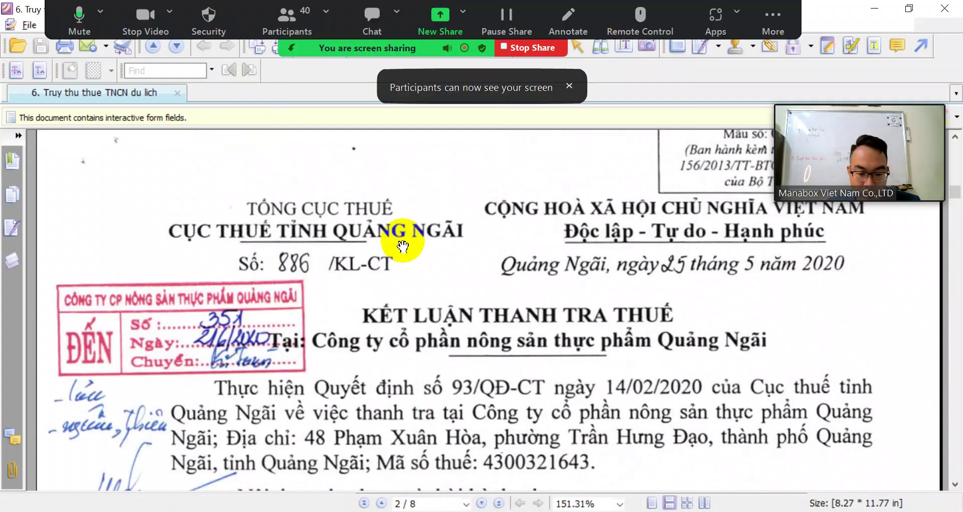
scroll(403, 252, down, 5)
scroll(404, 253, up, 5)
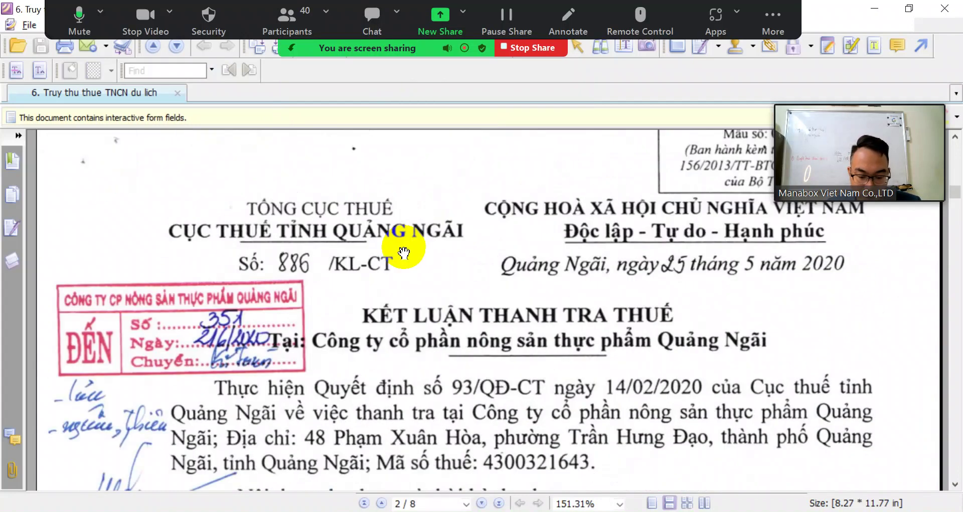
scroll(404, 252, down, 8)
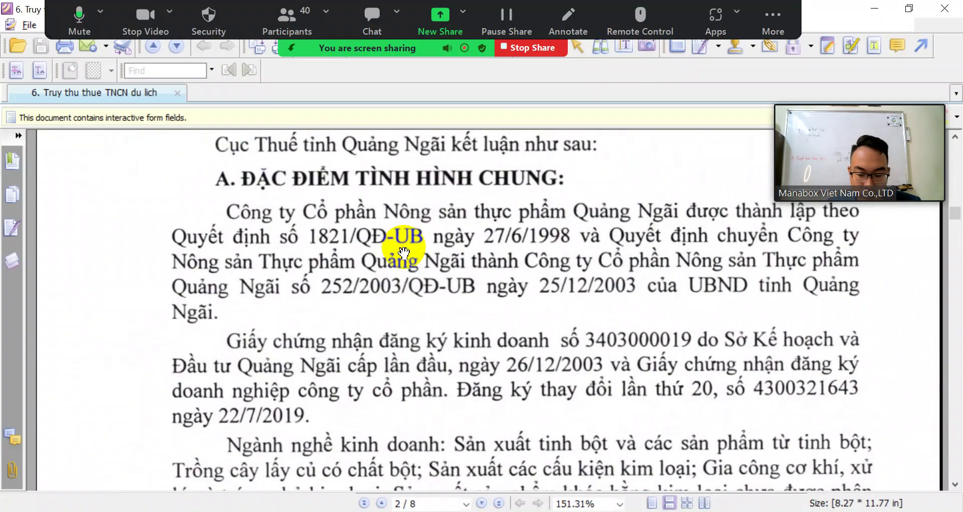
scroll(403, 253, down, 5)
scroll(404, 253, down, 5)
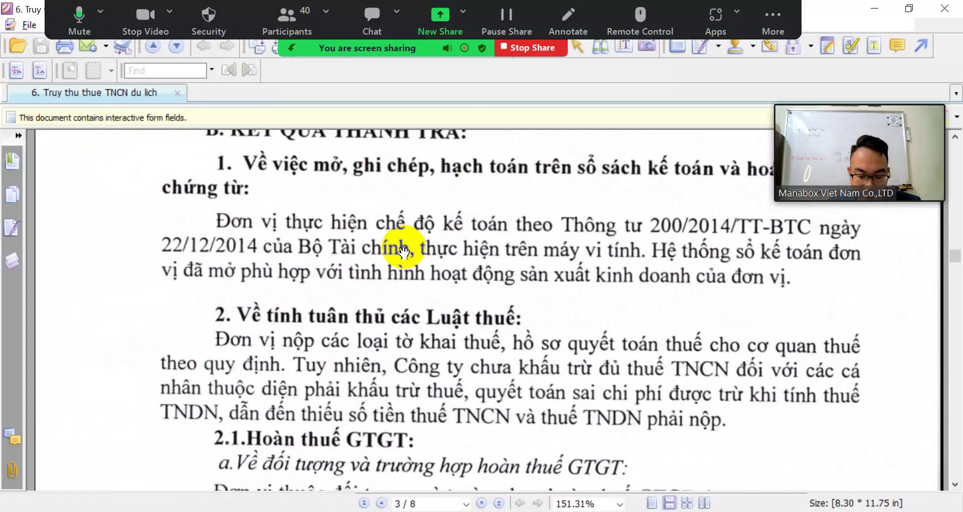
scroll(403, 252, up, 5)
scroll(404, 253, down, 10)
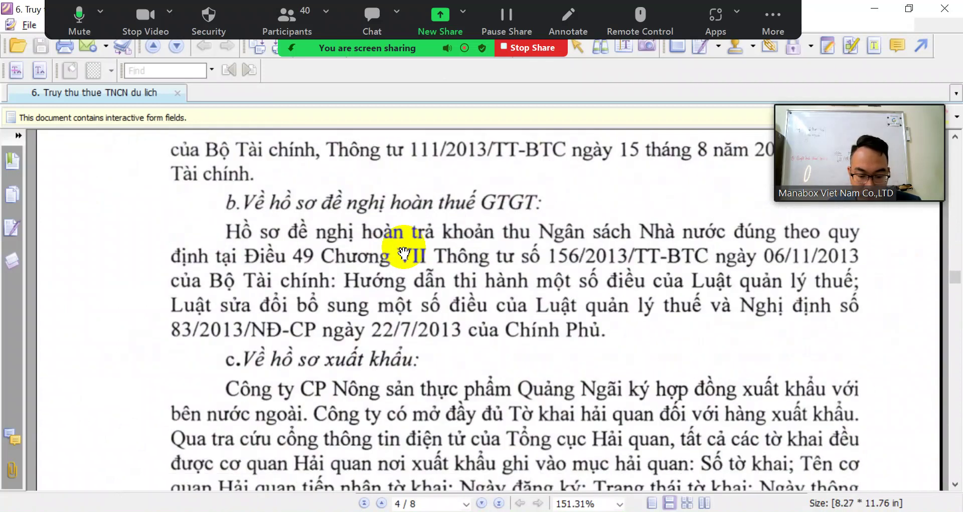
scroll(404, 252, down, 15)
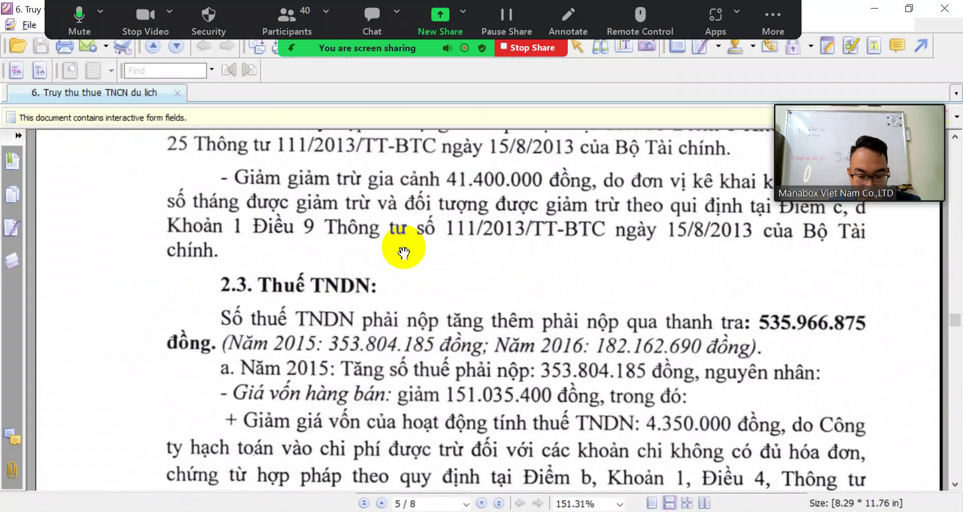
scroll(404, 252, up, 8)
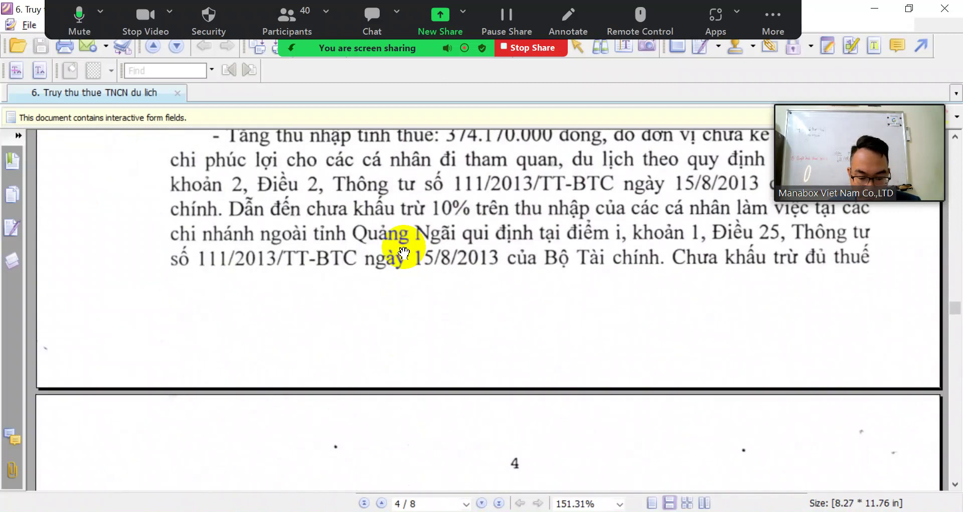
scroll(442, 232, up, 4)
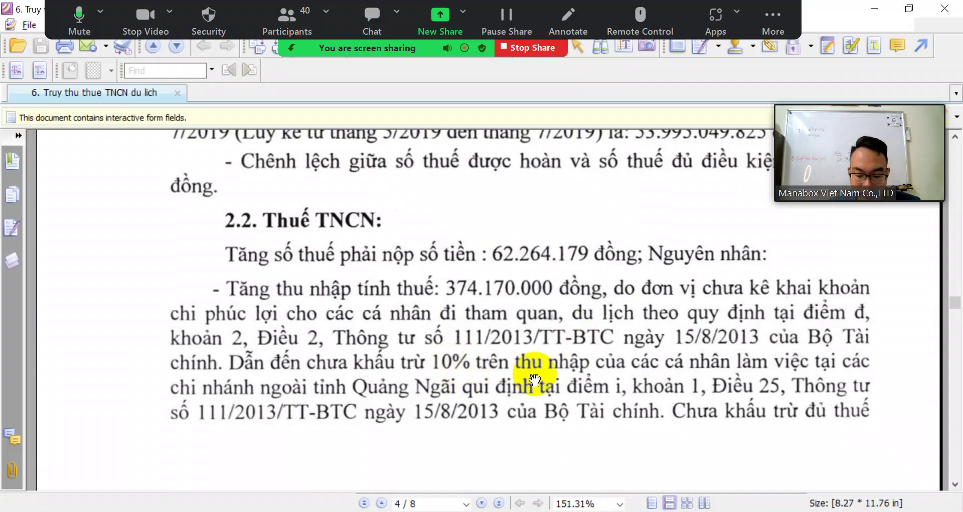
Step: Examine the reasons for the extra personal income tax in section 2.2, plus the Thuế TNDN findings in section 2.3
scroll(535, 380, down, 5)
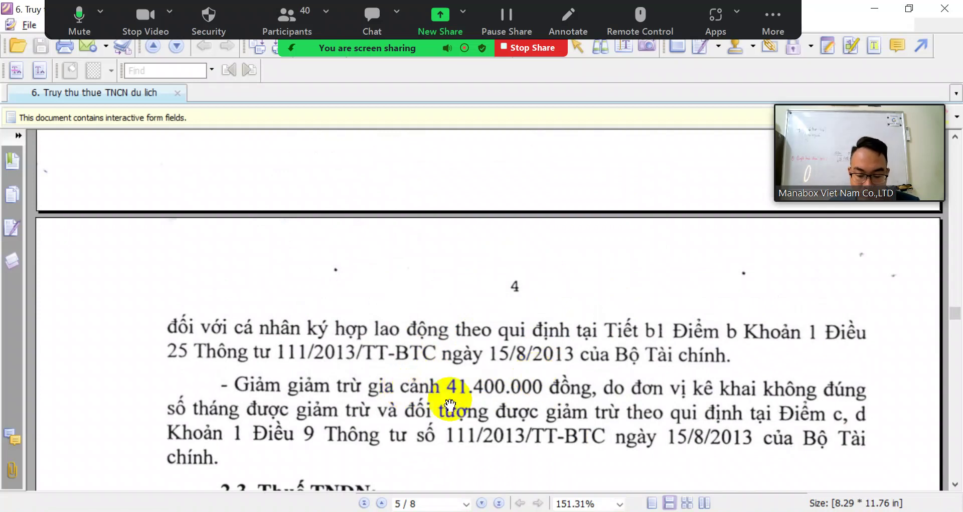
scroll(558, 428, up, 5)
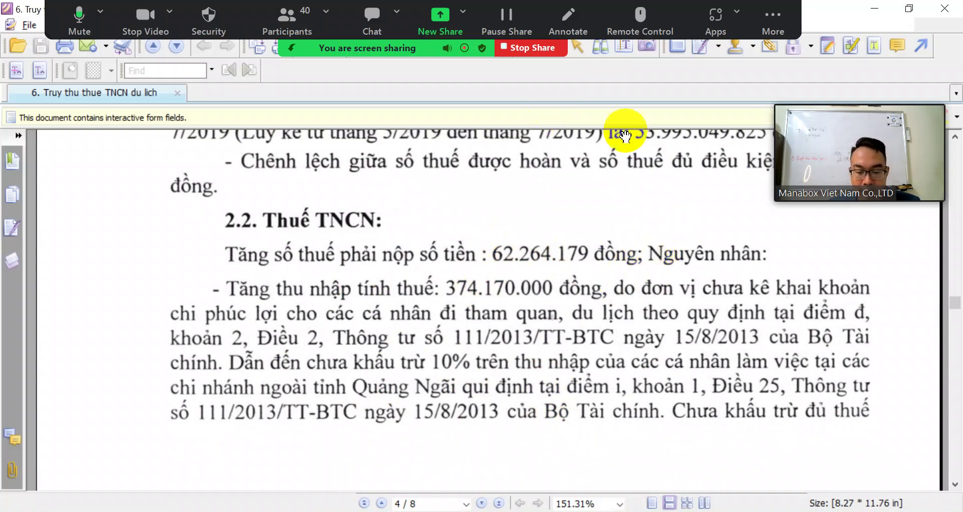
scroll(693, 275, down, 5)
scroll(693, 275, down, 10)
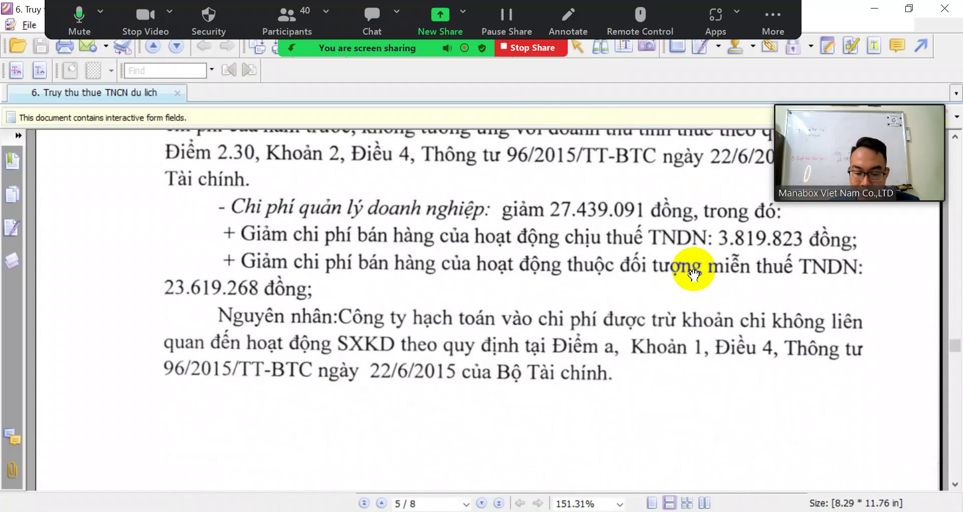
scroll(693, 274, down, 5)
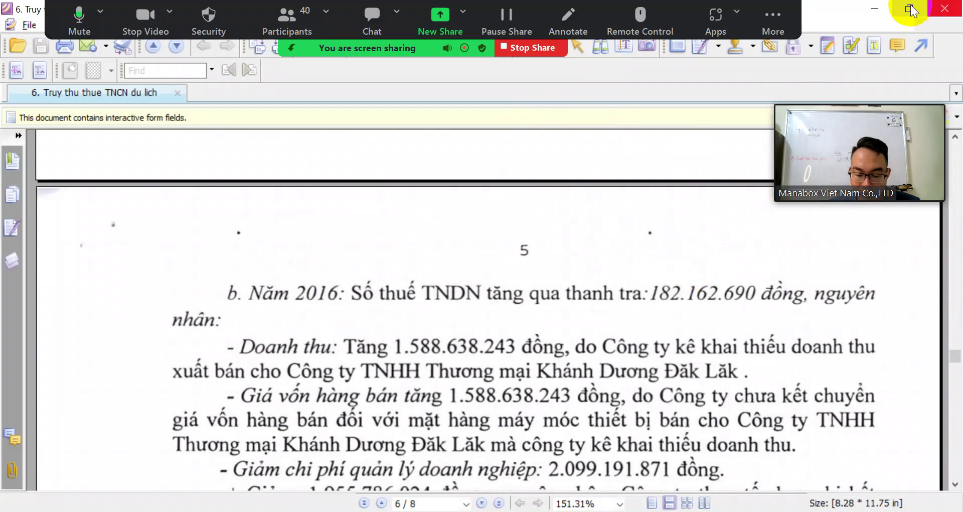
Step: Stop the screen share and send 6. Truy thu thue TNCN du lich.pdf to everyone in the meeting chat
click(543, 47)
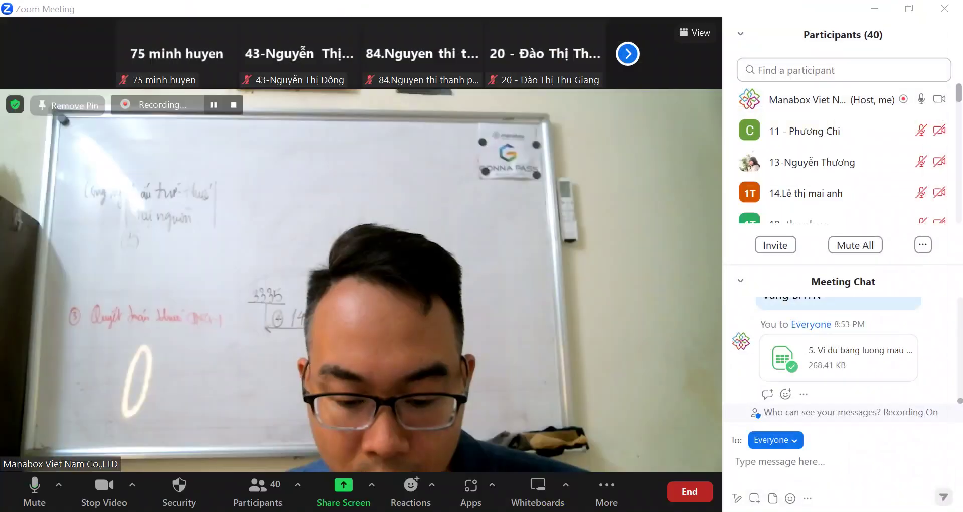
key(alt+Tab)
drag(258, 297, 325, 399)
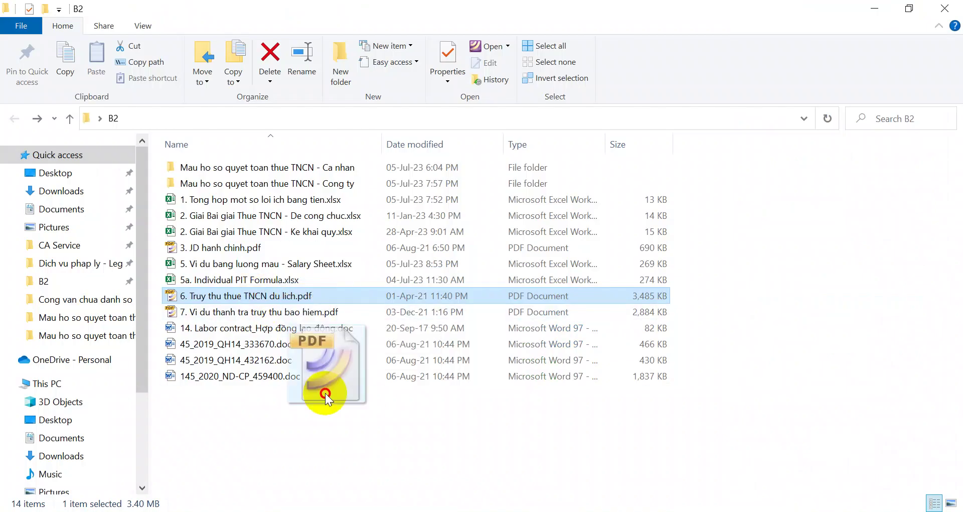
drag(438, 497, 865, 382)
key(Return)
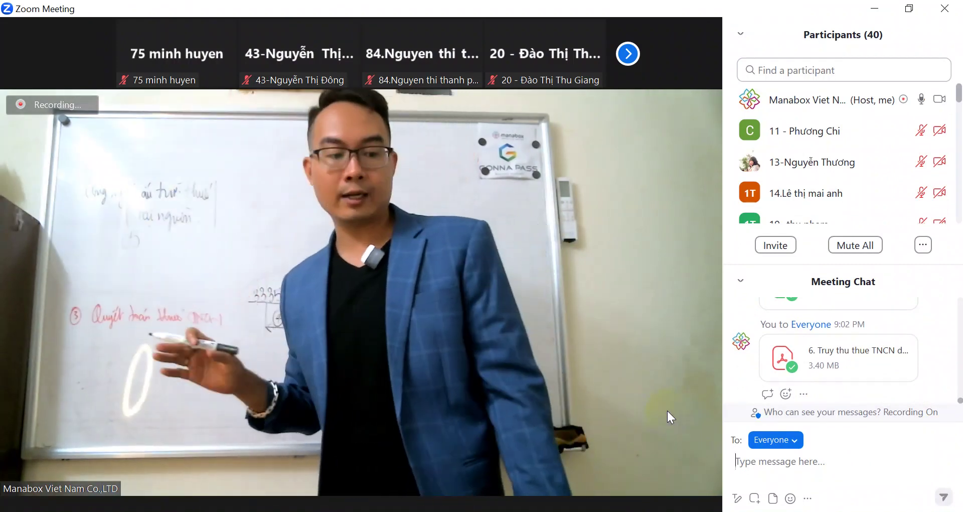
click(667, 411)
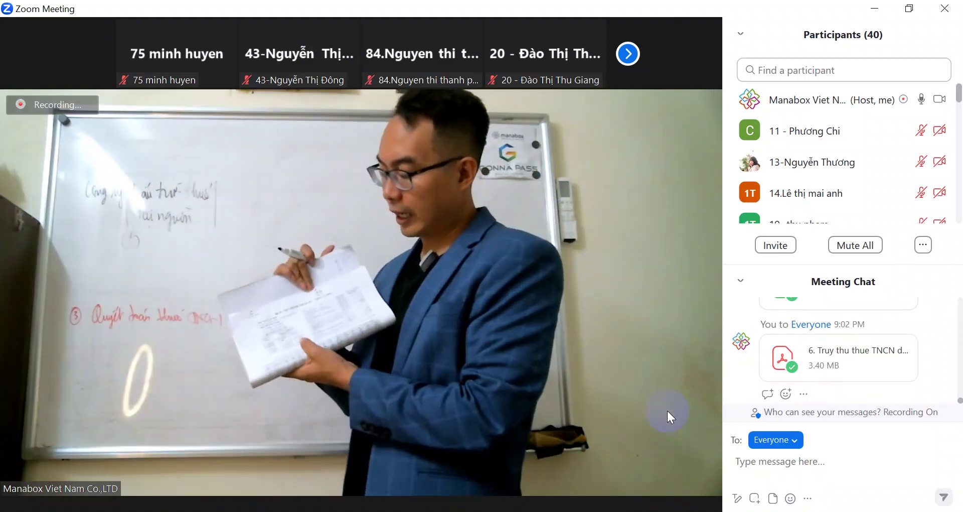
click(667, 410)
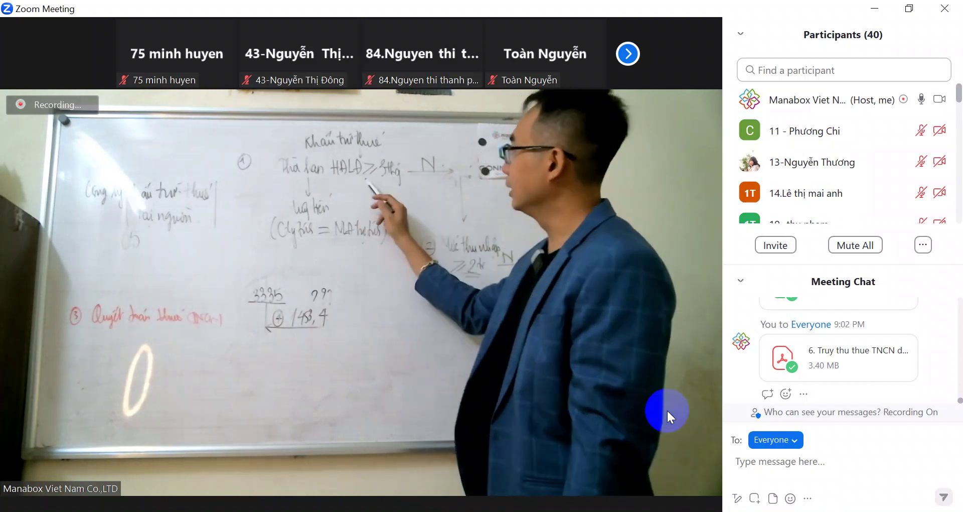
click(669, 416)
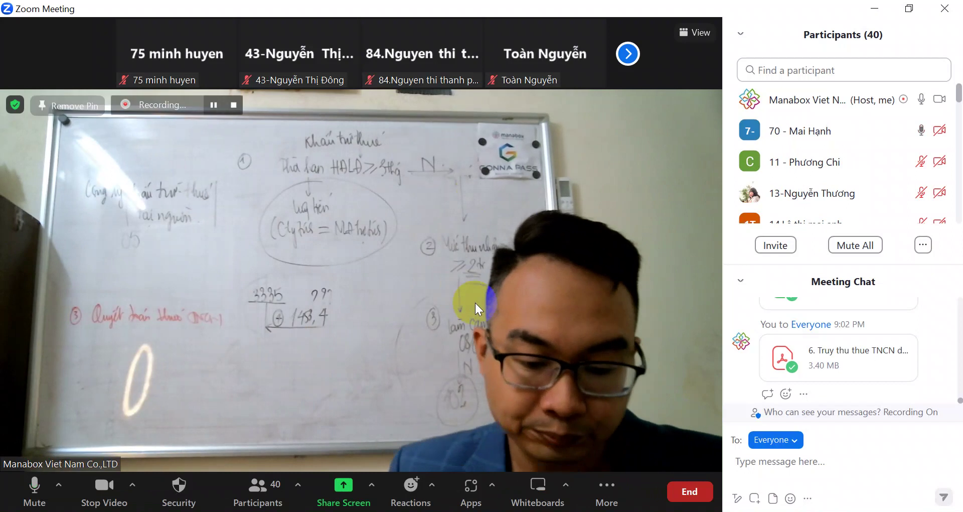
click(476, 303)
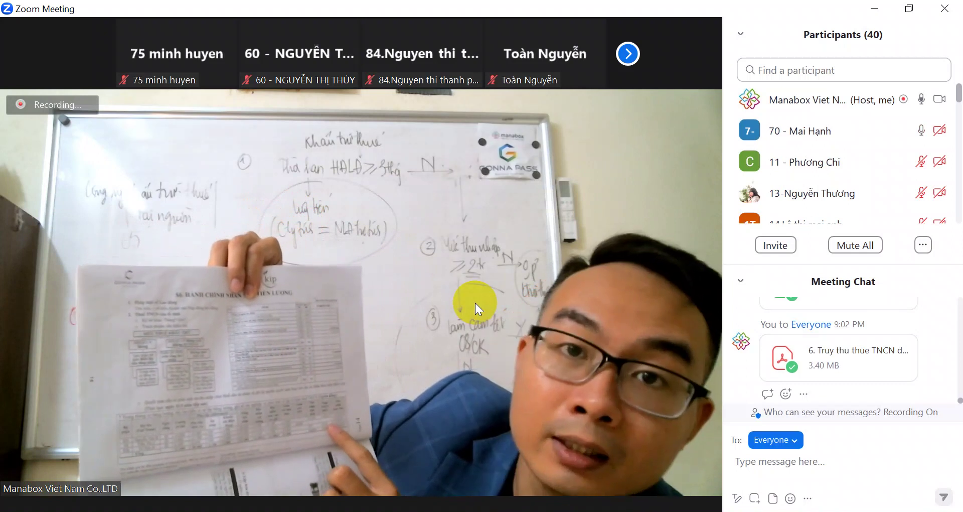
click(475, 301)
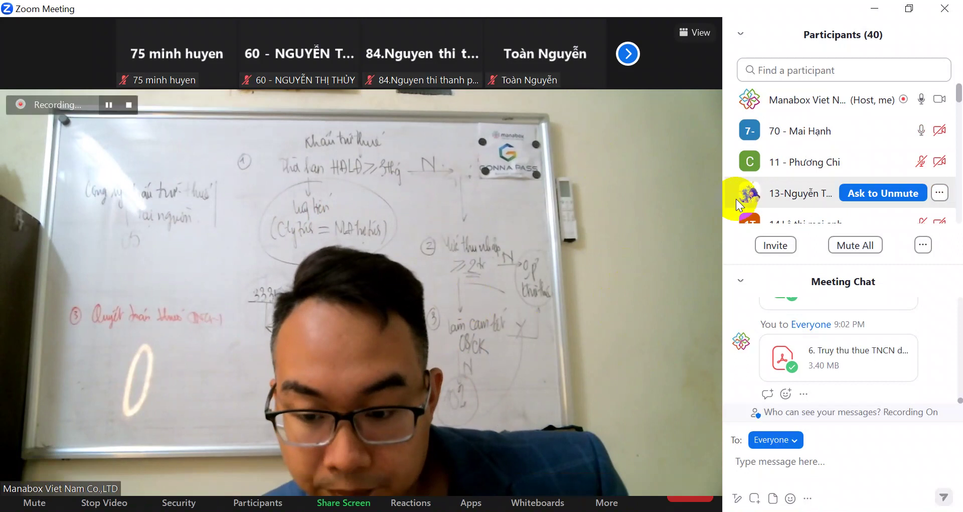
mouse_move(919, 163)
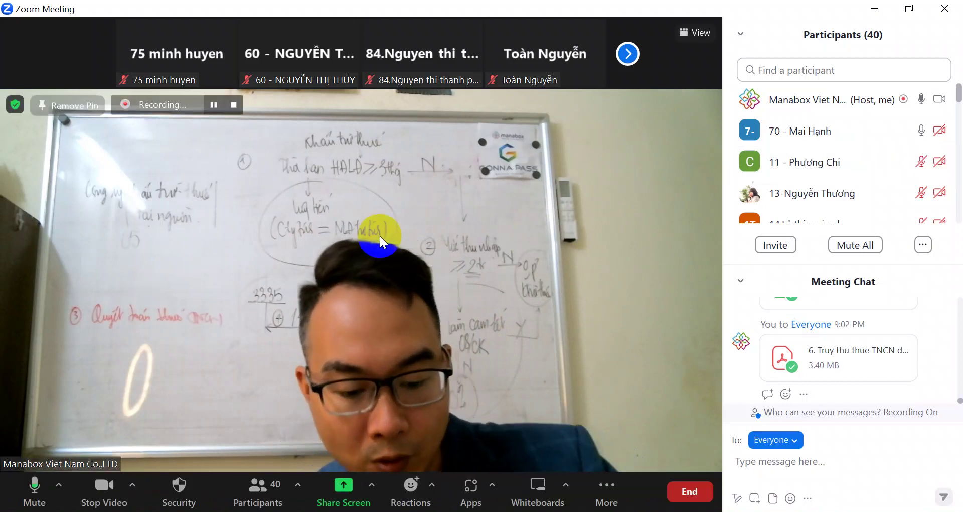
Step: Switch to the Chrome browser, search Google for "hợp đồng thực tập sinh gonnapass" and open the Gonnapass article "Thuế với hợp đồng thực tập sinh"
key(alt+Tab)
click(193, 38)
text(ho)
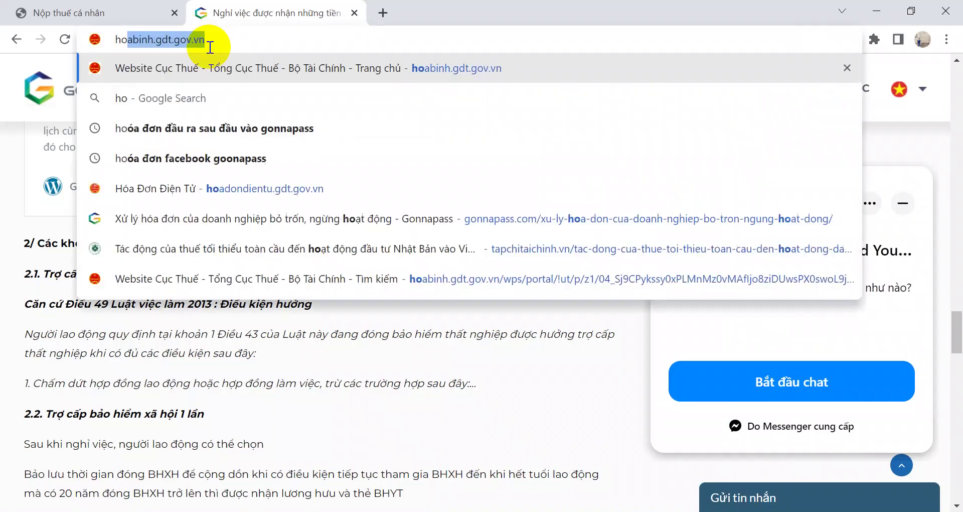
text(ọp đu)
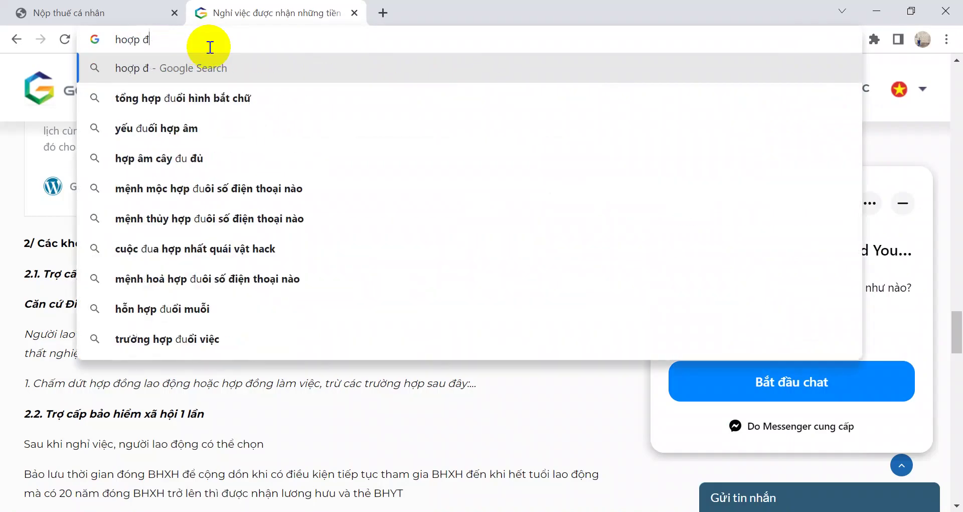
text(ồng thu)
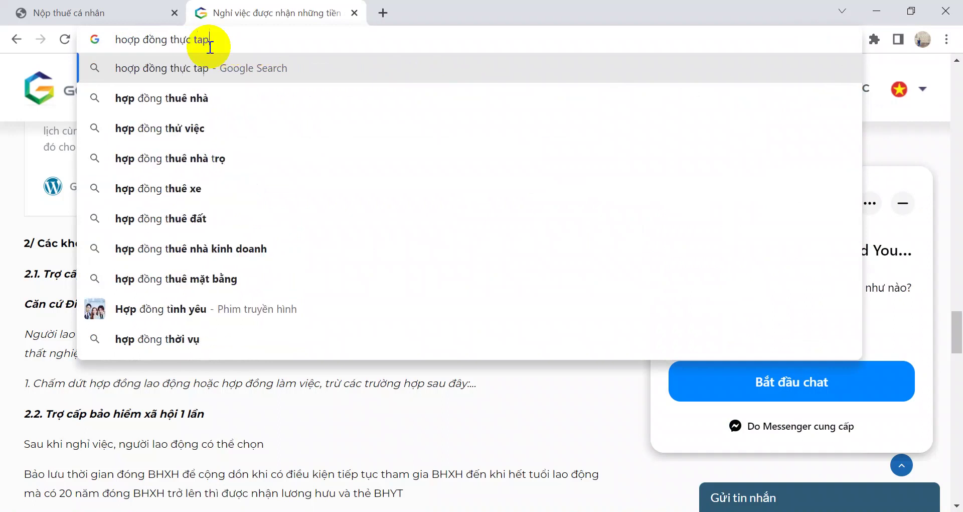
text(ực tập sinh gonnapass)
key(Return)
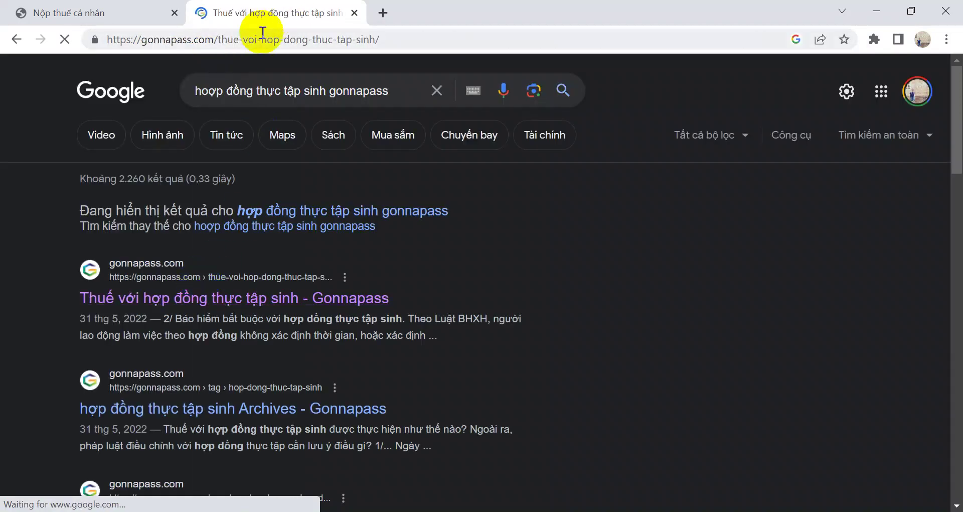
key(alt+Tab)
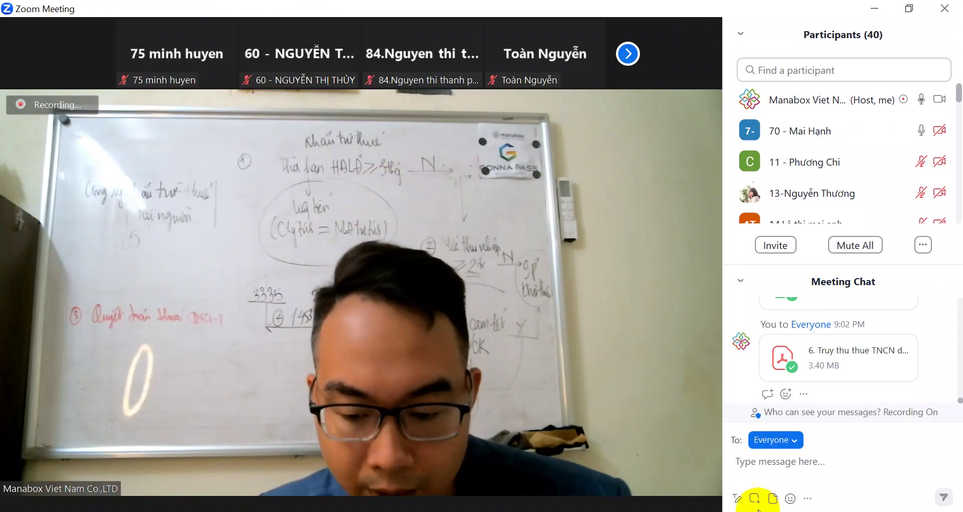
text(https://gonnapass.com/thue-voi-hop-dong-thuc-tap-sinh/)
Step: Switch to Chrome, examine the intern contract article's sections on insurance and tax obligations, and return to the Zoom meeting
key(alt+Tab)
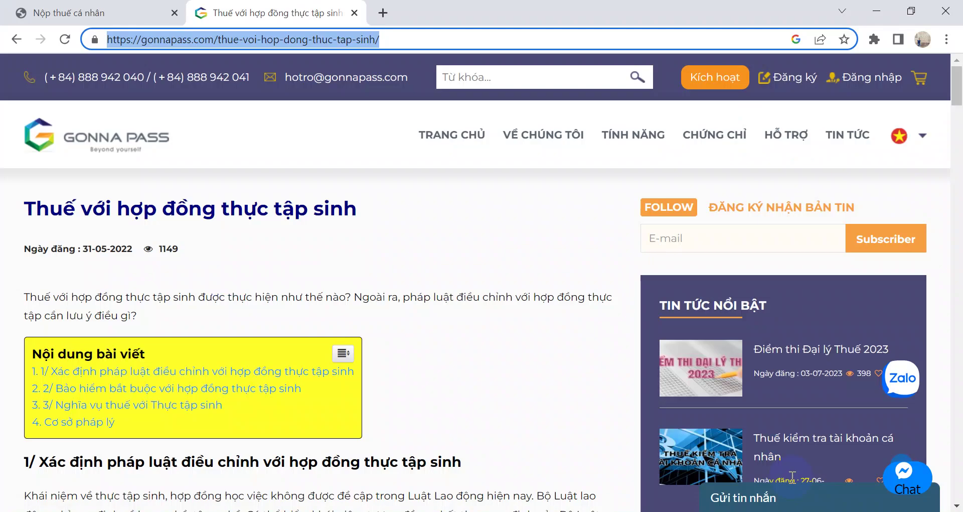
click(477, 346)
scroll(476, 346, down, 15)
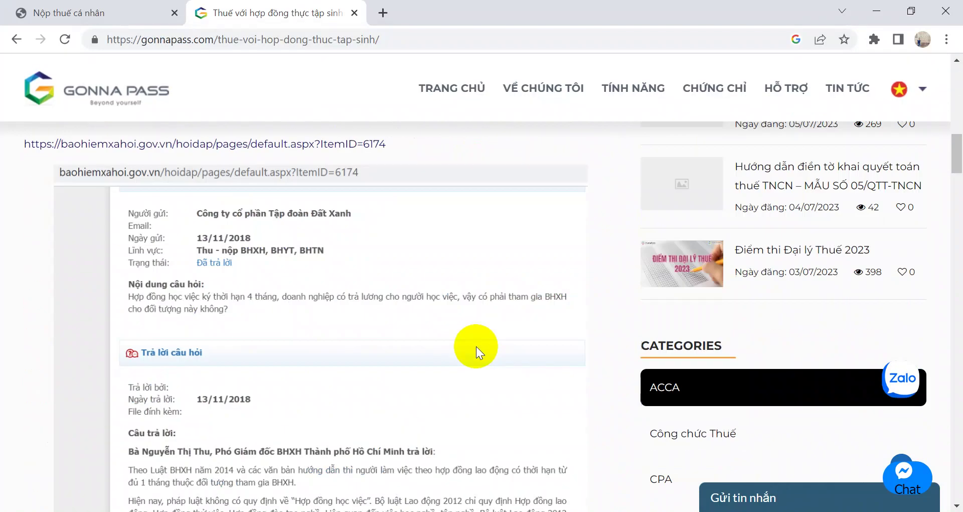
scroll(477, 347, down, 8)
scroll(476, 346, down, 6)
scroll(476, 346, up, 6)
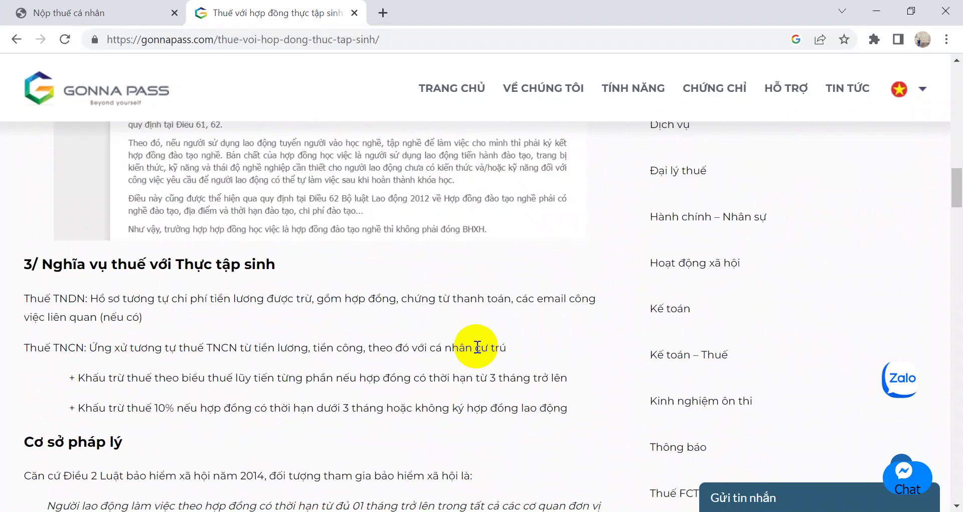
scroll(476, 346, up, 5)
key(alt+Tab)
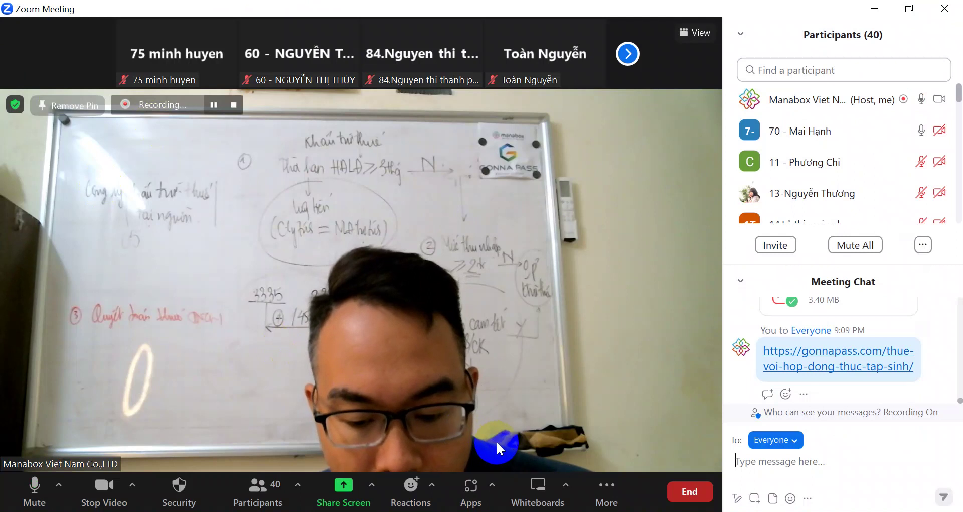
Step: Browse the Manabox E-DATA (Z:) drive to the 4. GENERAL folder in File Explorer, and return to the Zoom meeting
key(alt+Tab)
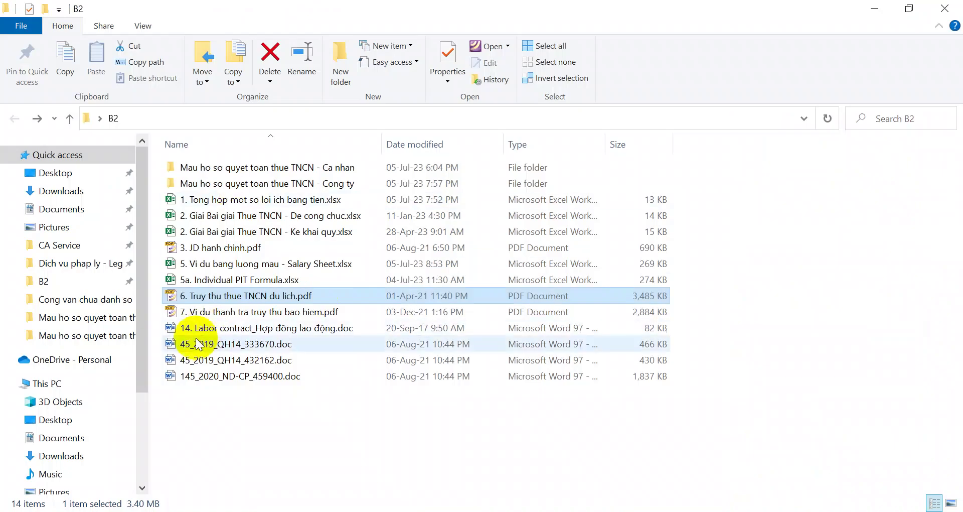
click(144, 426)
click(118, 427)
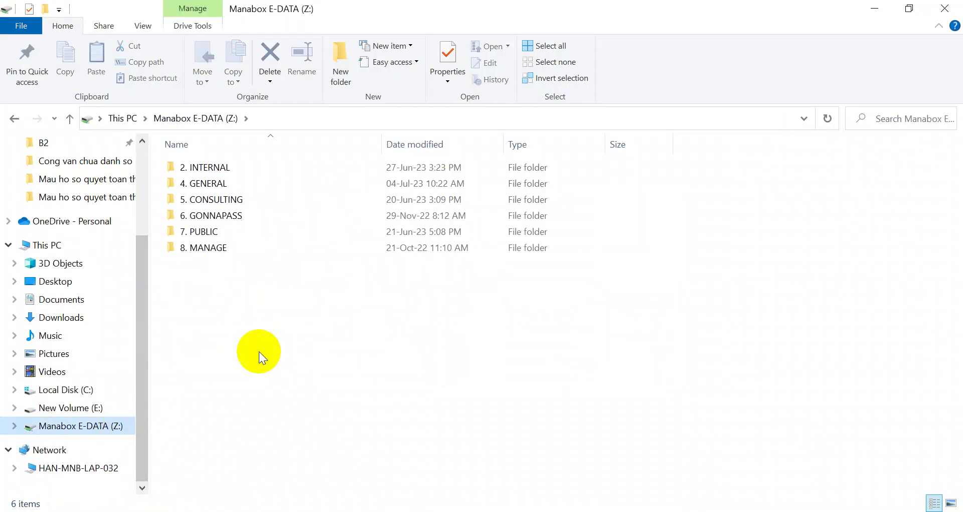
click(223, 186)
key(alt+Tab)
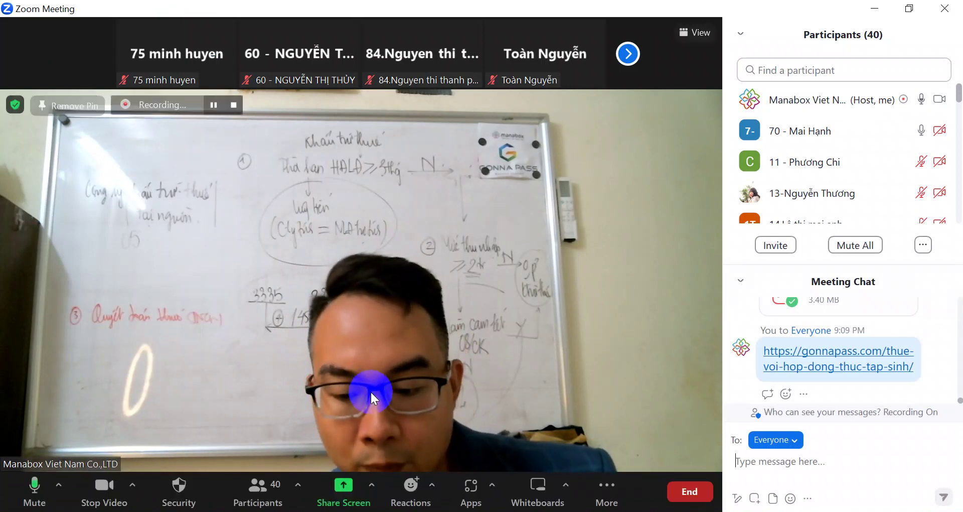
Step: Start a Zoom screen share showing the tax declaration software and close the open personal income tax declaration
click(352, 486)
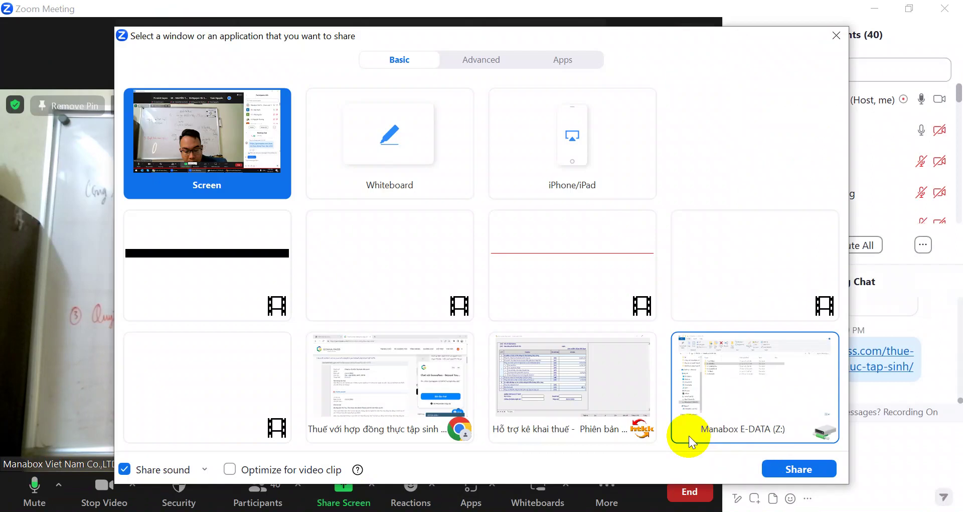
click(797, 469)
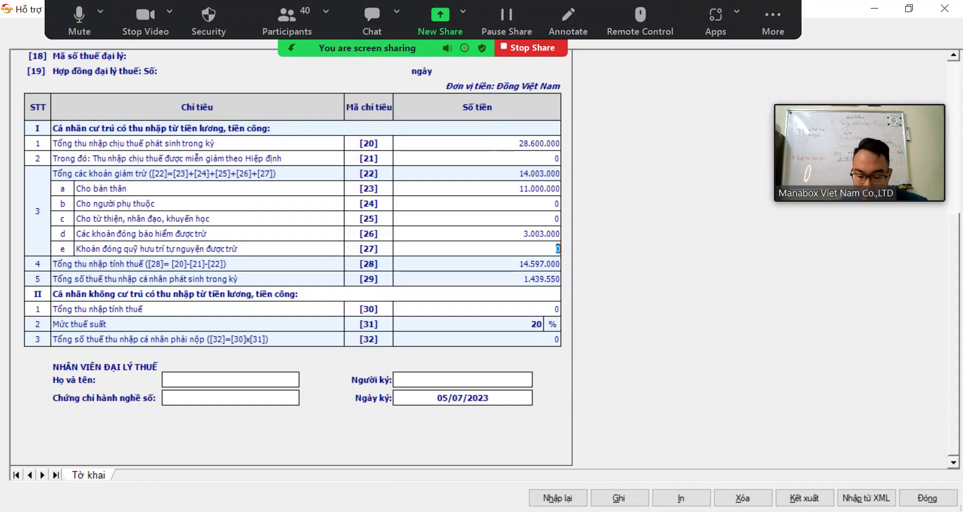
click(924, 502)
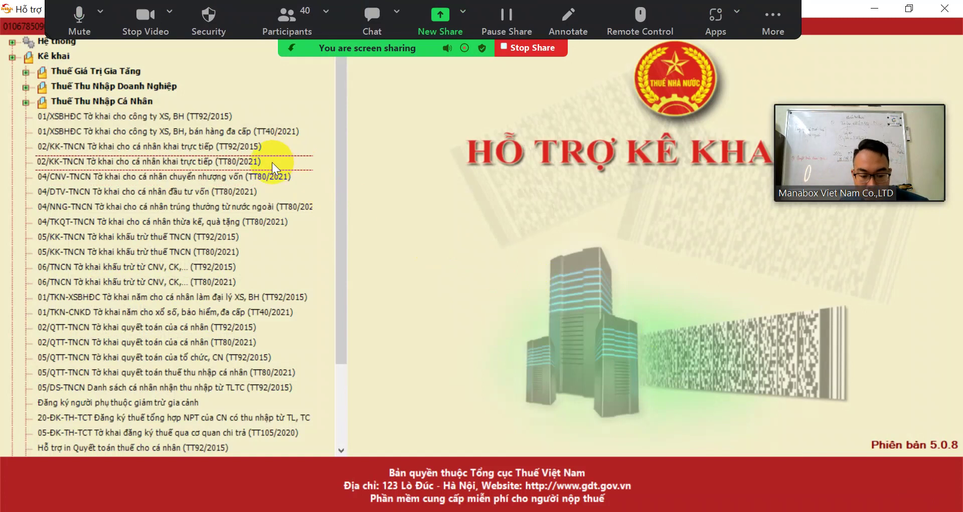
click(260, 144)
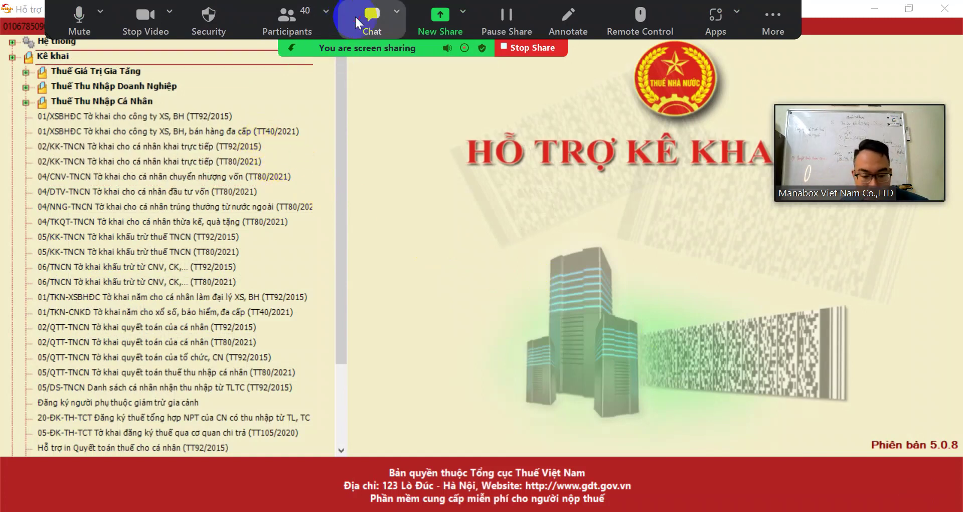
Step: Post the form code 05/KK-TNCN to everyone in the meeting chat and minimize the chat window
click(370, 19)
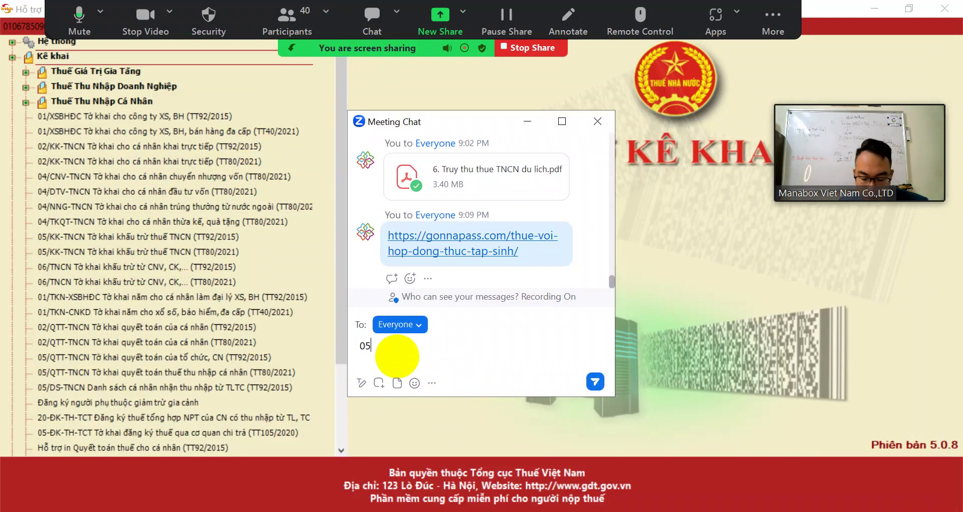
text(05/KK-TNCN)
key(Return)
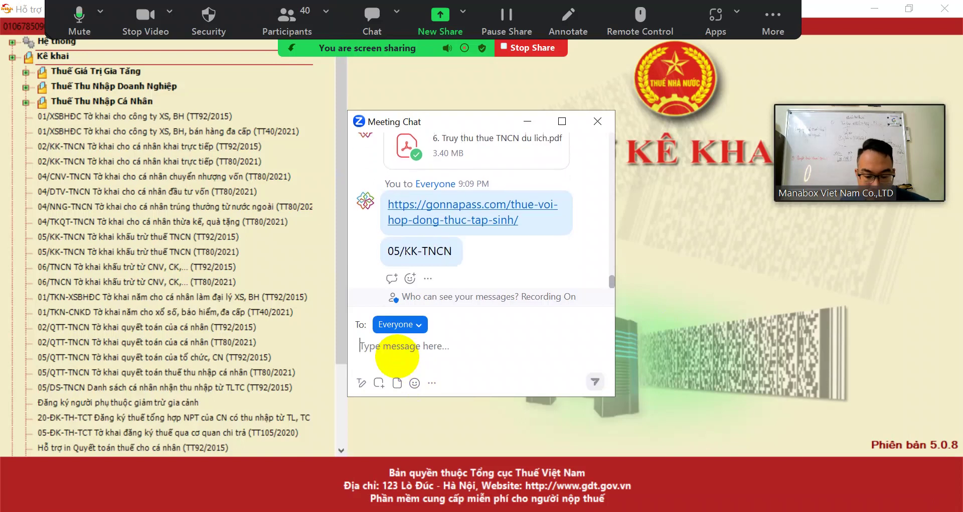
click(527, 121)
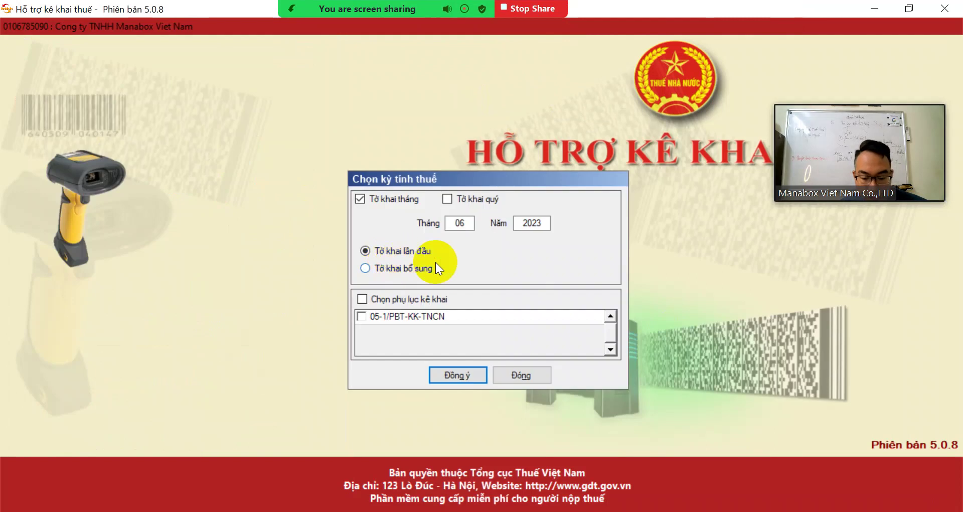
Step: Open the first-time monthly 05/KK-TNCN declaration for month 03 of 2023 and look through its indicators
double_click(458, 222)
text(0)
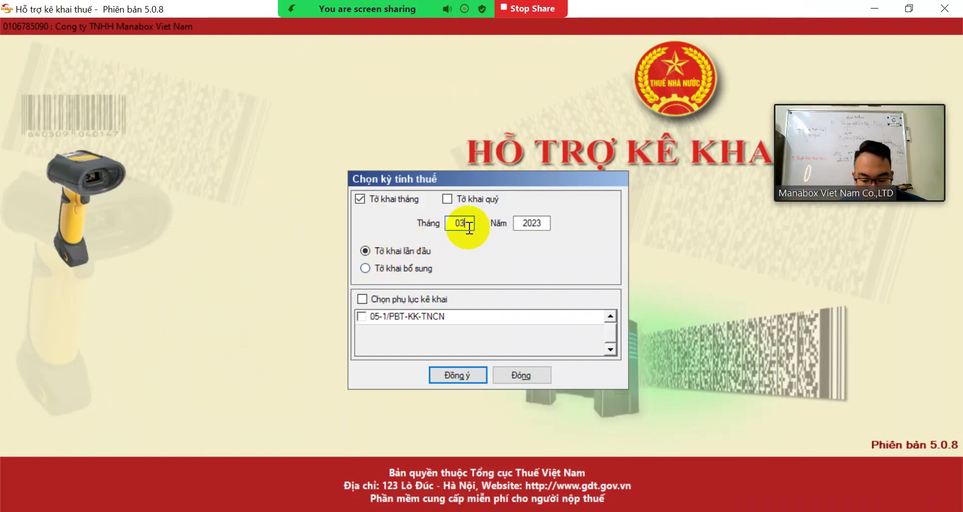
click(457, 377)
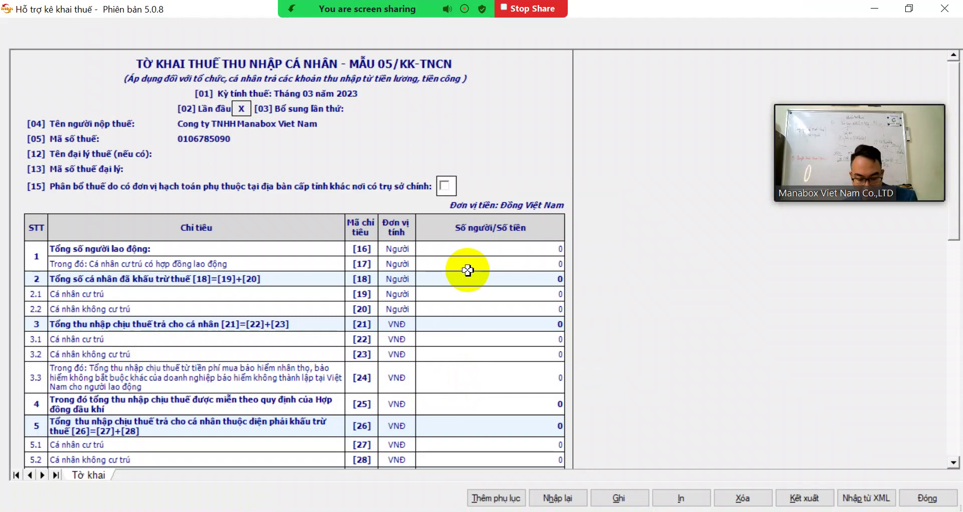
click(956, 412)
scroll(955, 331, up, 1)
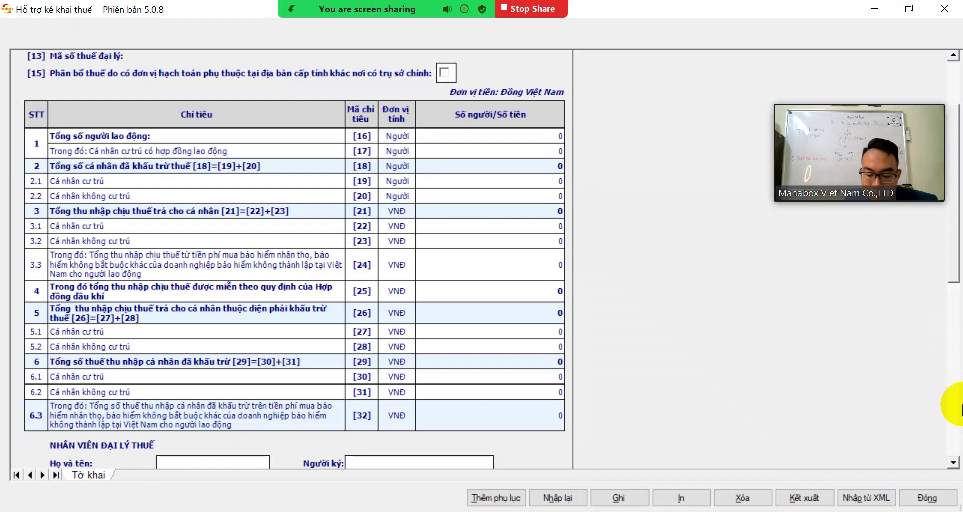
Step: Close the declaration, reopen the tax period selection for 05/KK-TNCN (TT80/2021), show the quarterly option and stop sharing the screen
click(925, 501)
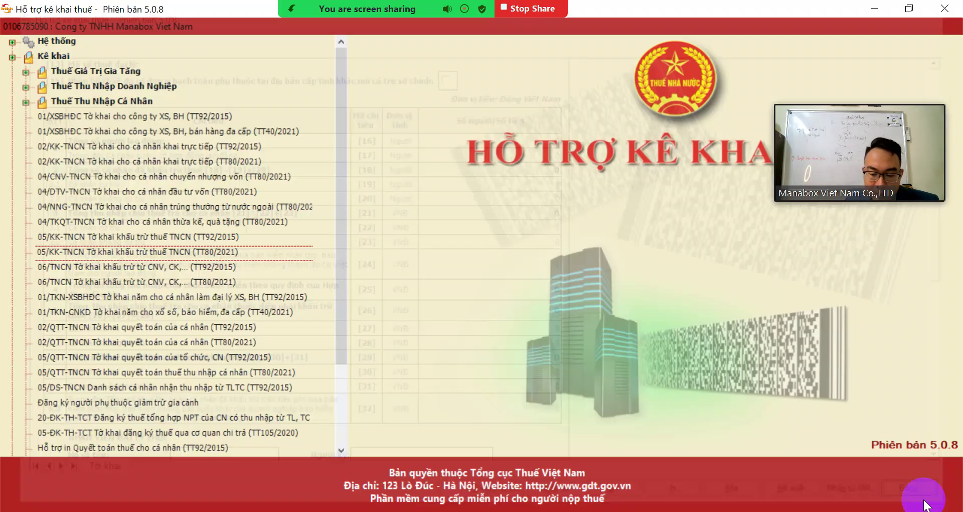
click(148, 252)
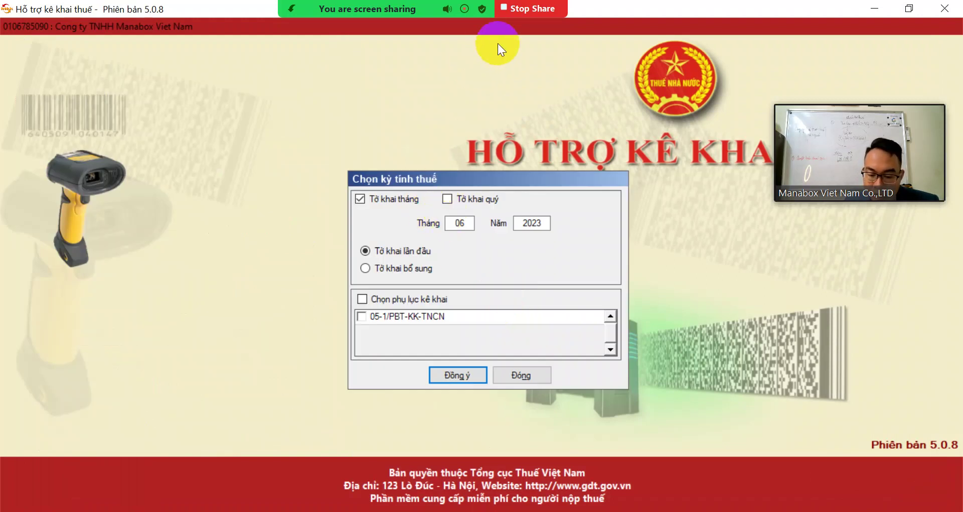
click(454, 199)
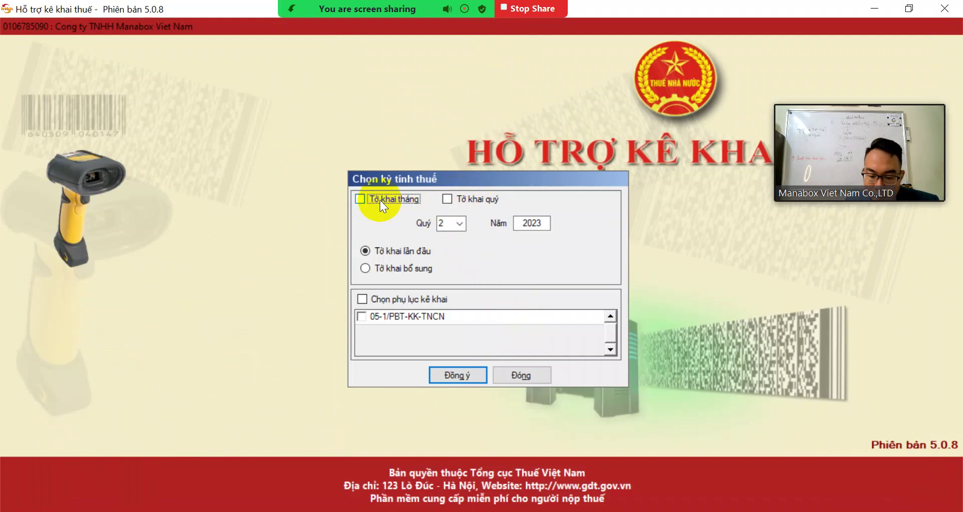
click(525, 10)
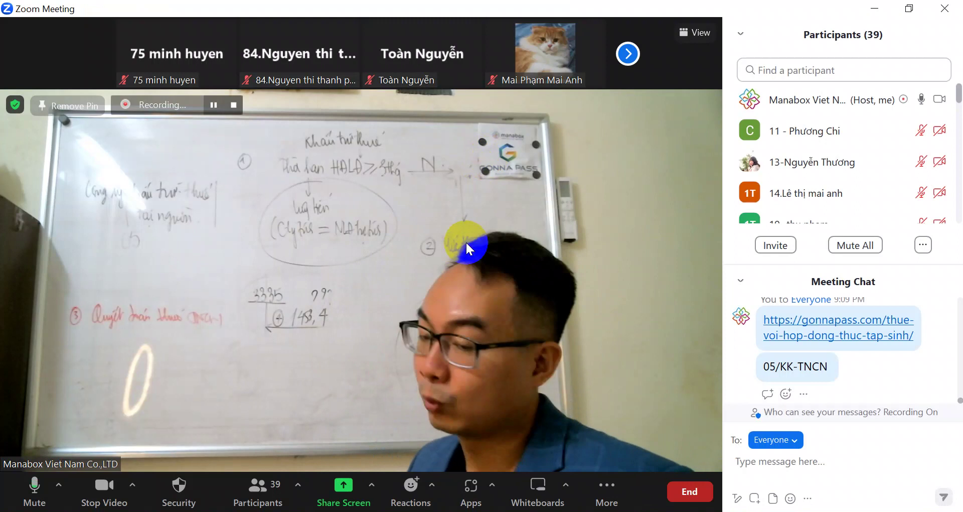
click(466, 247)
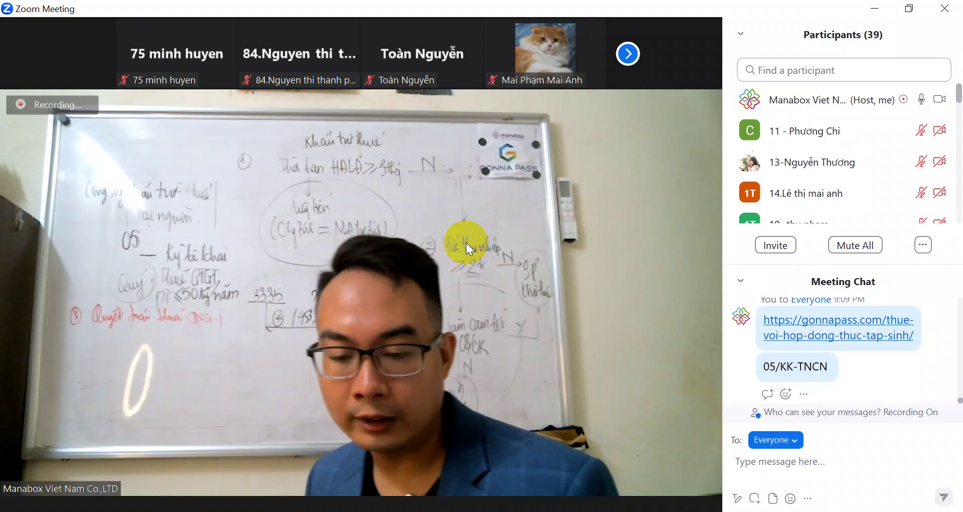
click(465, 241)
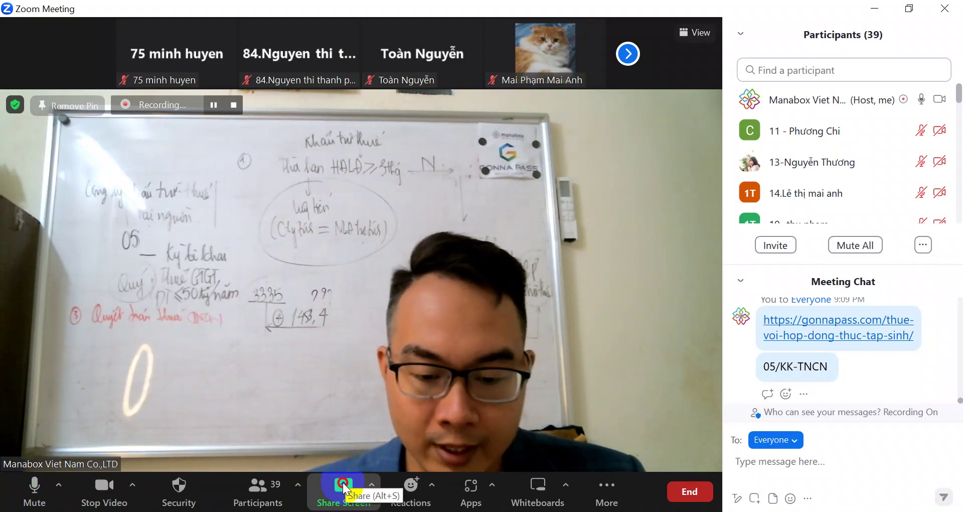
Step: Share the Hỗ trợ kê khai thuế window with the Zoom meeting
click(344, 489)
click(452, 387)
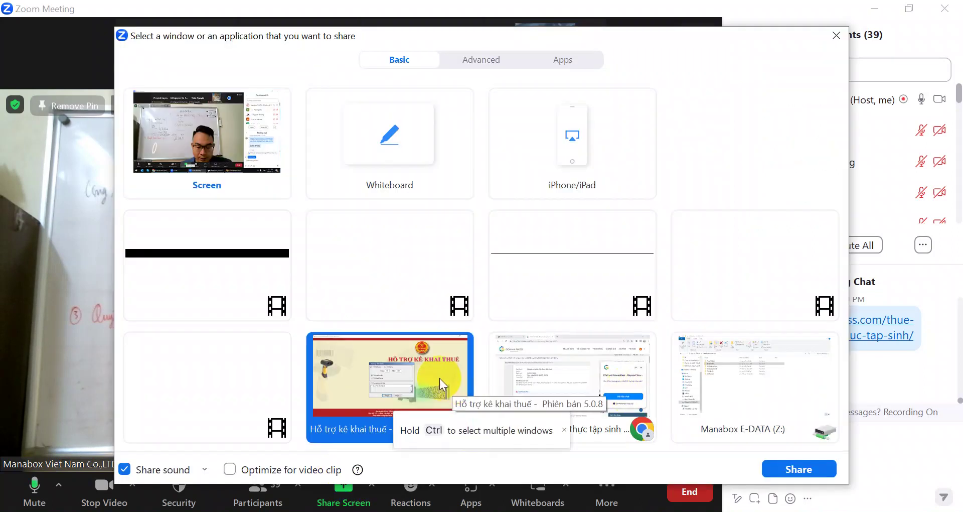
click(826, 474)
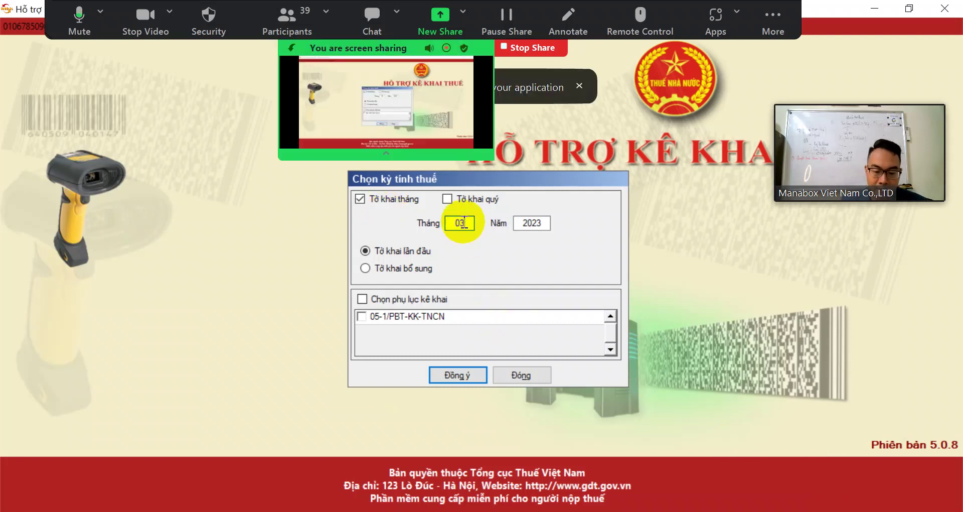
Step: Open the monthly 05/KK-TNCN declaration for 03/2023 and enter 3 for both employee count indicators [16] and [17]
click(474, 377)
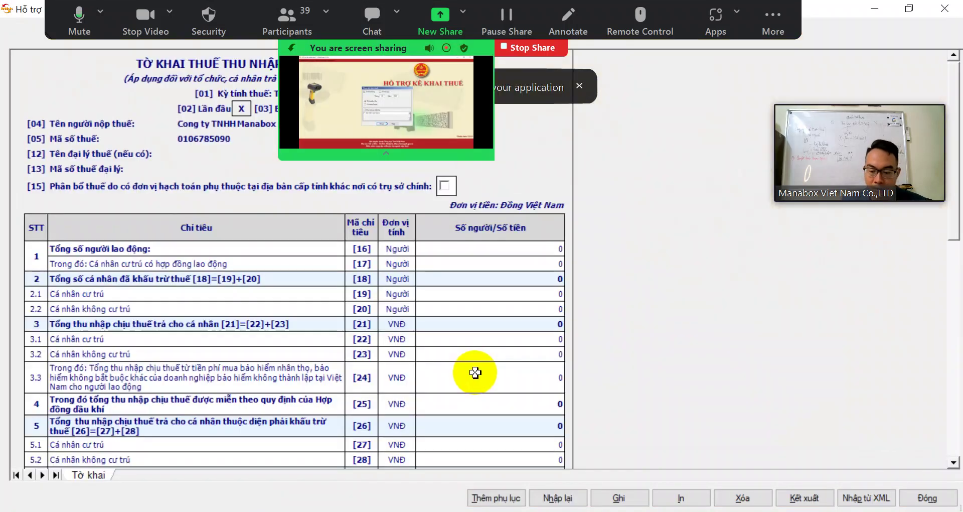
scroll(956, 296, down, 3)
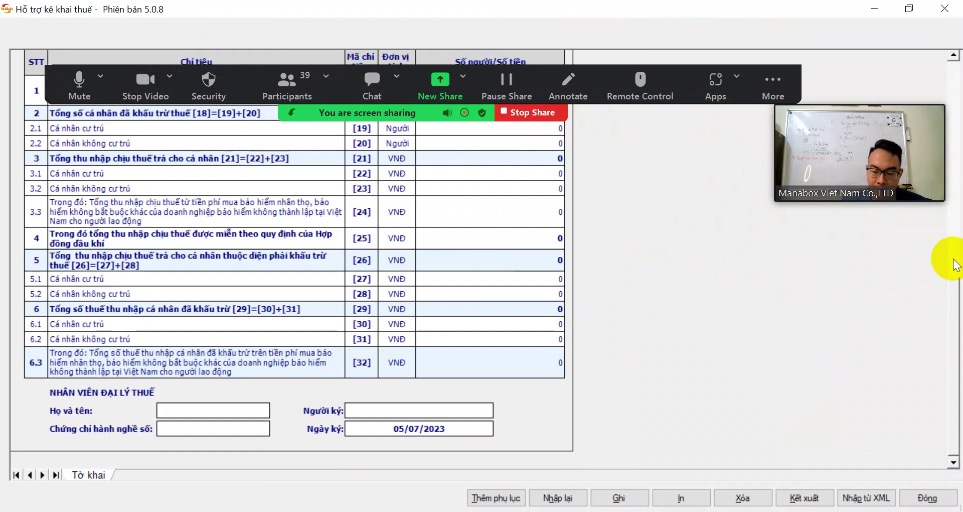
scroll(950, 263, up, 3)
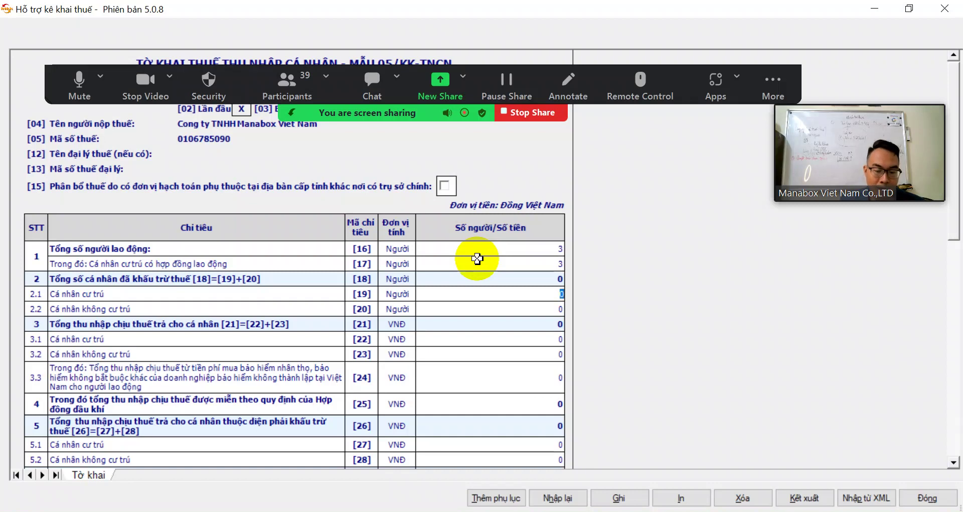
Step: Show the desktop and open the B2 folder in File Explorer
key(alt+Tab)
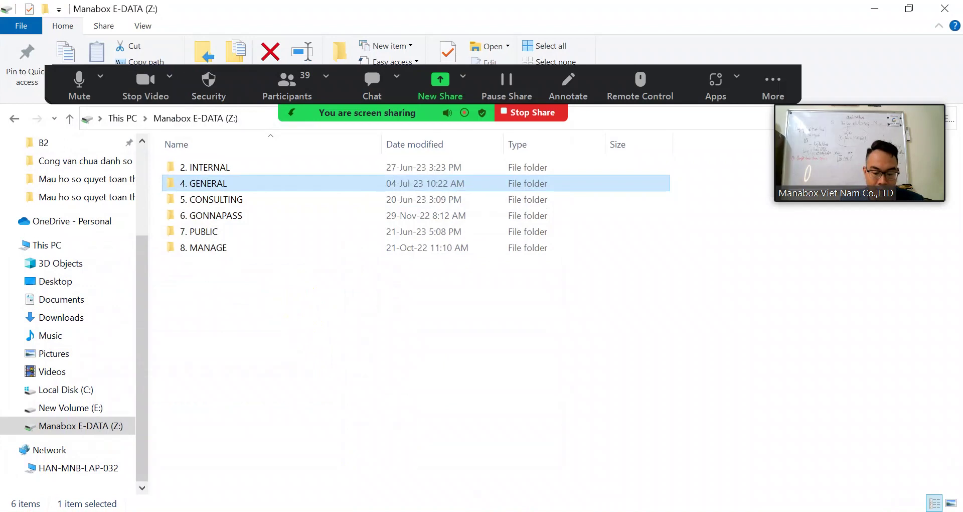
key(super+d)
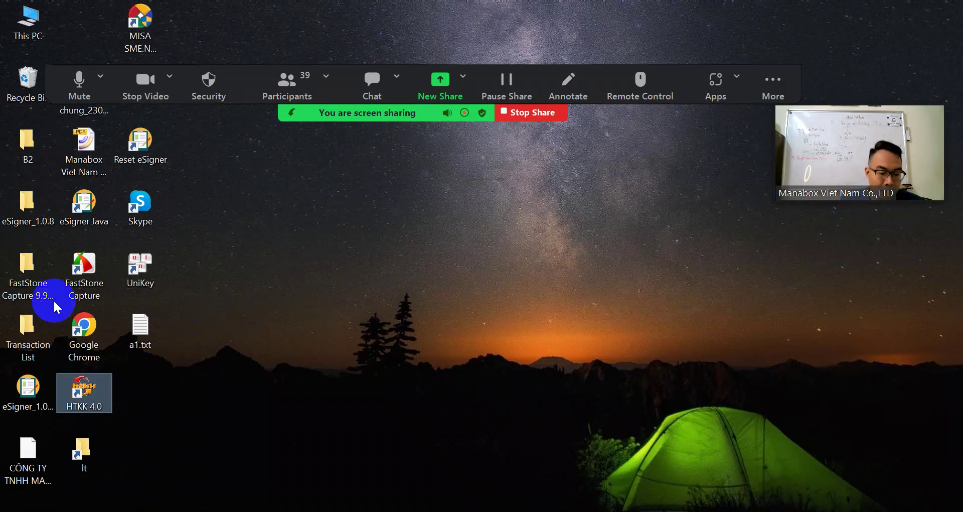
click(23, 148)
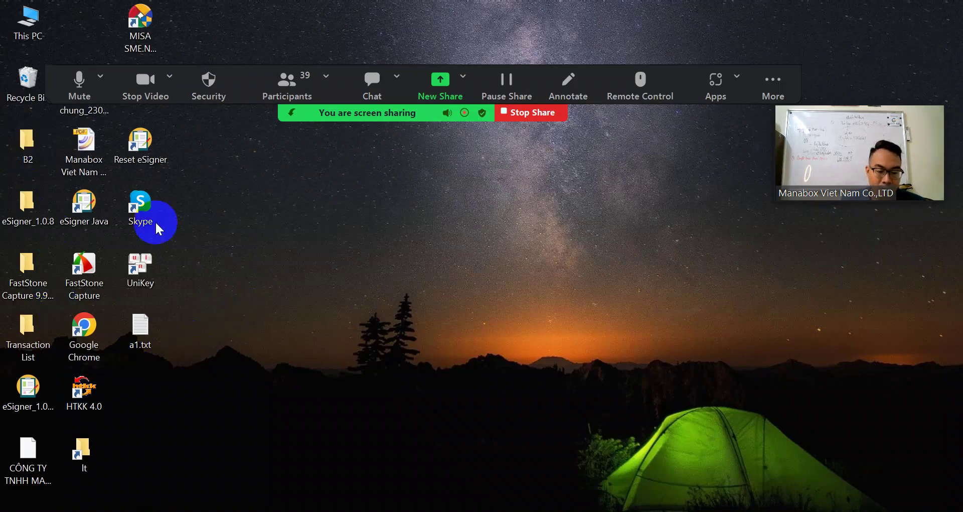
key(Return)
key(Up)
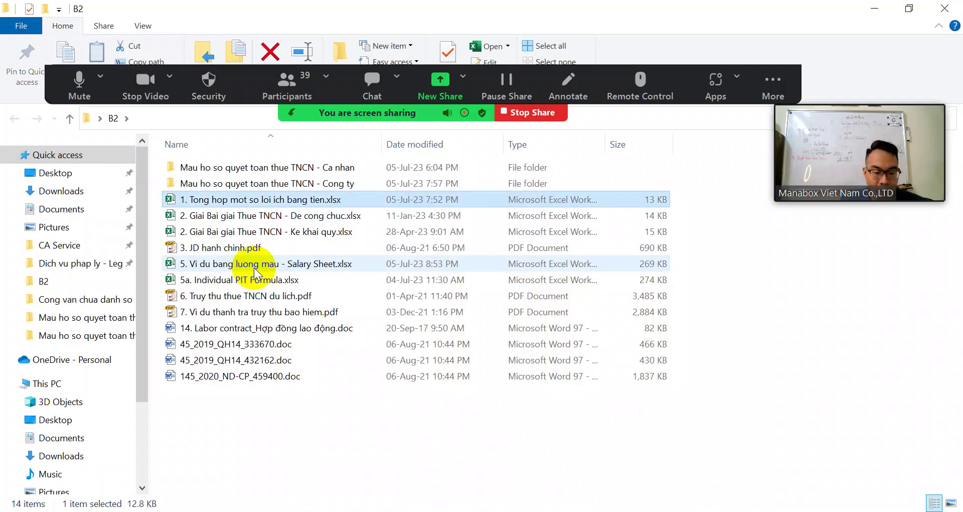
Step: Open the workbook 5. Vi du bang luong mau - Salary Sheet.xlsx from the B2 folder in Excel
key(Down)
key(Down)
key(Down)
key(Down)
key(Down)
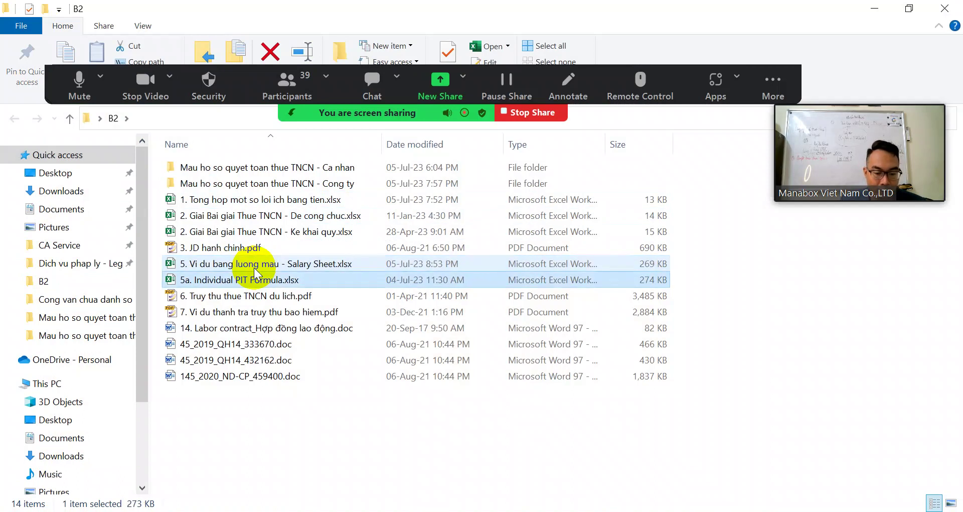
key(Home)
key(Down)
key(Down)
key(Down)
key(Down)
key(Down)
key(Down)
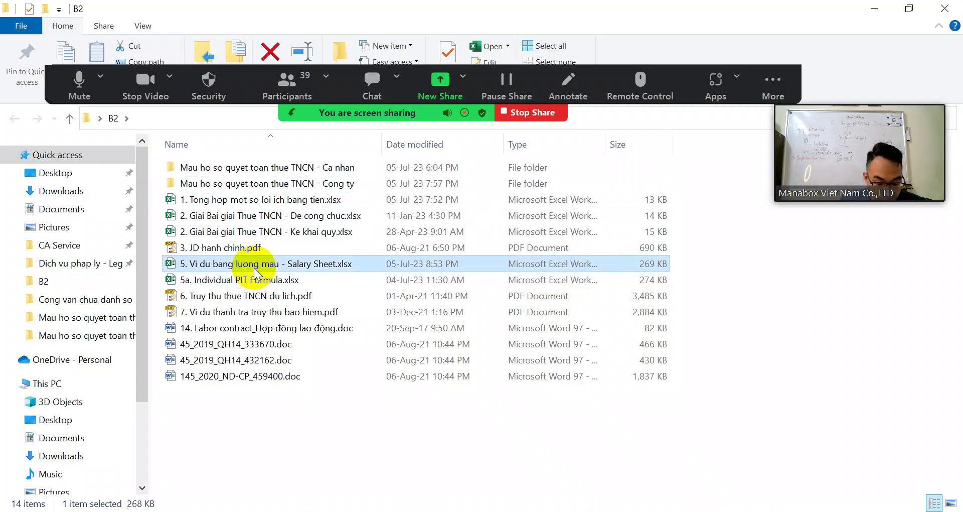
key(Return)
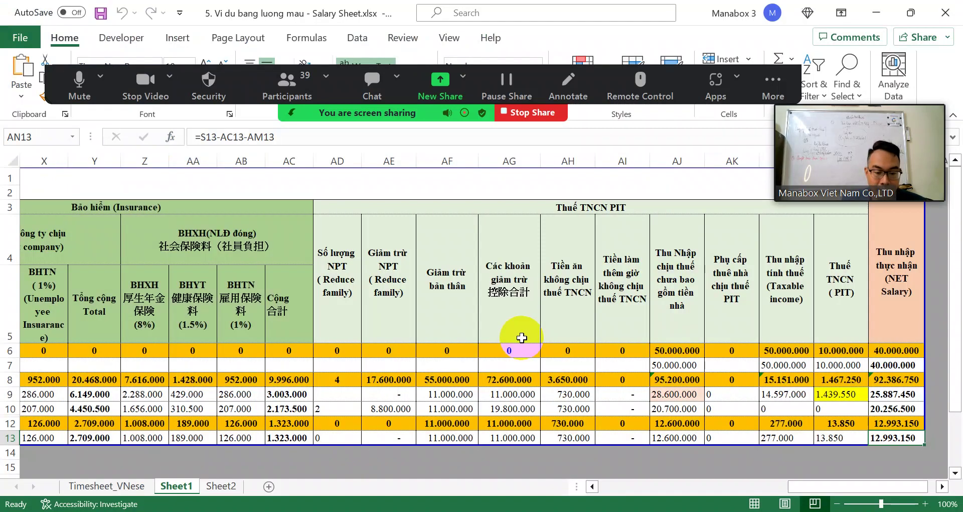
Step: Examine the employee rows of Sheet1 across the salary, insurance and personal income tax columns
click(485, 360)
key(Home)
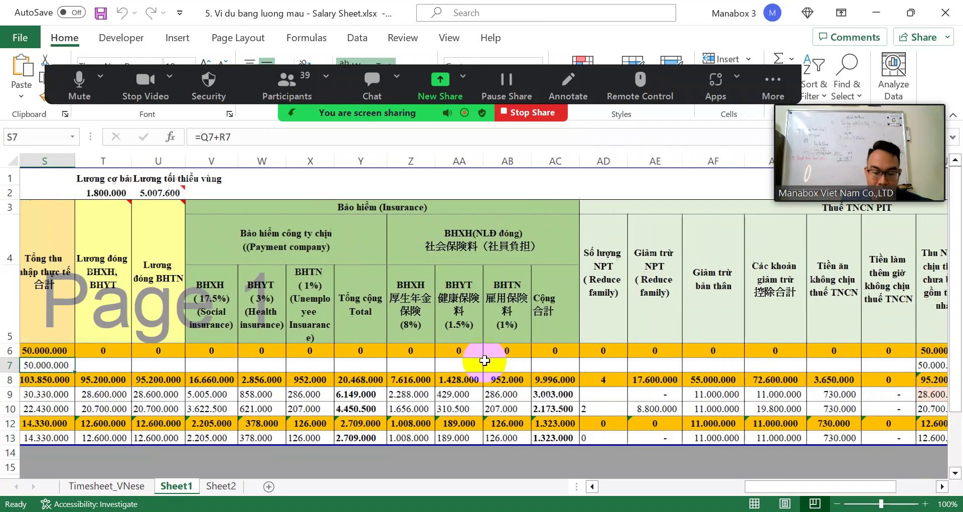
key(Down)
key(Down)
key(Right)
key(Right)
key(Right)
key(Right)
key(Right)
key(Right)
key(Right)
key(Right)
key(Right)
key(Right)
key(Right)
key(Right)
key(Right)
key(Right)
key(Right)
key(Right)
key(Right)
key(Right)
key(Right)
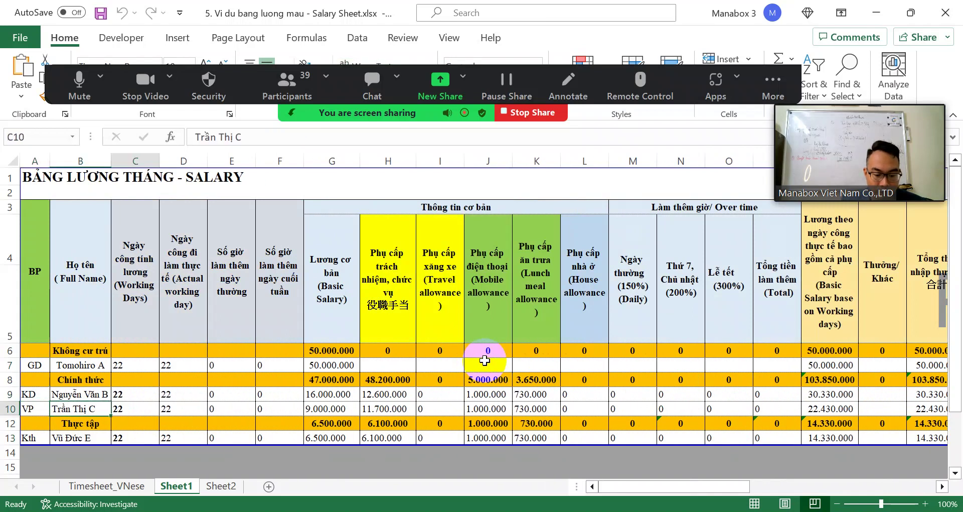
key(Right)
key(Right)
key(Right)
key(Right)
key(Right)
key(Right)
key(Right)
key(Right)
key(Right)
key(Right)
key(Right)
key(Right)
key(Right)
key(Right)
key(Right)
key(Right)
key(Right)
key(Right)
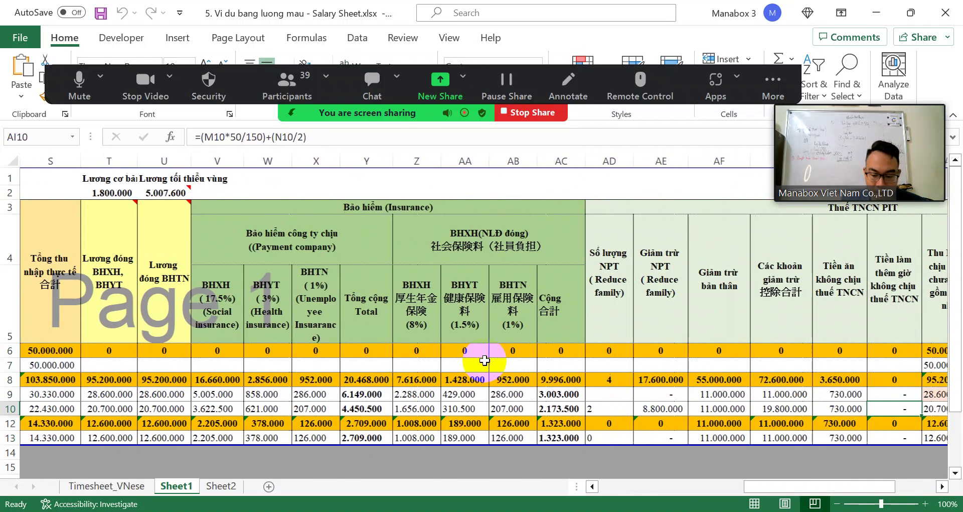
Step: Hide rows 6 and 7, the non-resident section of the salary sheet, and save the workbook
key(Up)
key(Up)
key(Up)
key(Up)
key(shift+Down)
key(shift+space)
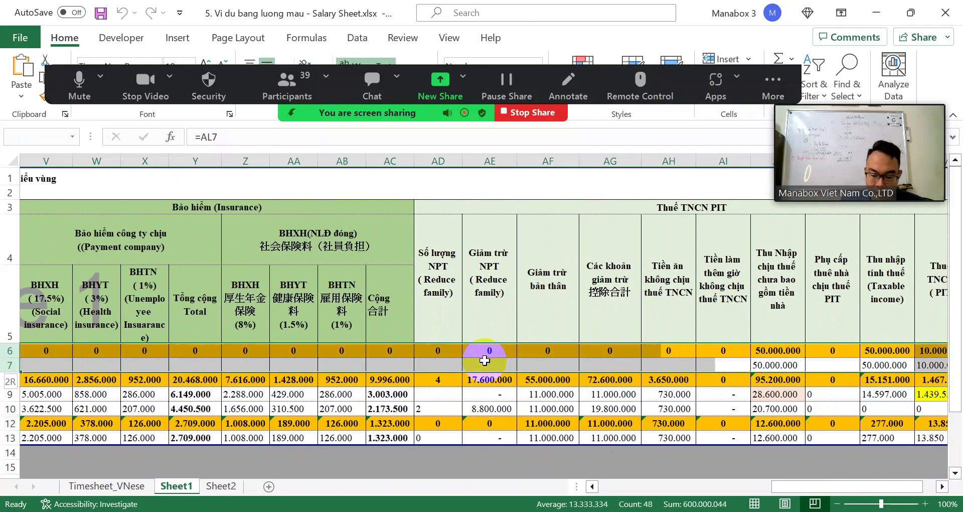
key(ctrl+9)
key(ctrl+s)
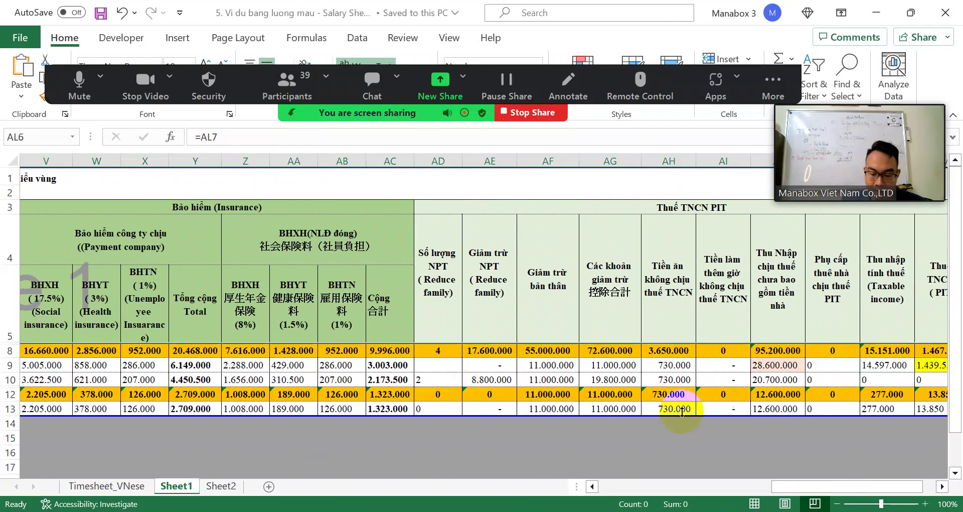
Step: Switch to the tax declaration software, enter 2 for resident individuals with tax withheld [19], and return to the salary workbook
key(alt+Tab)
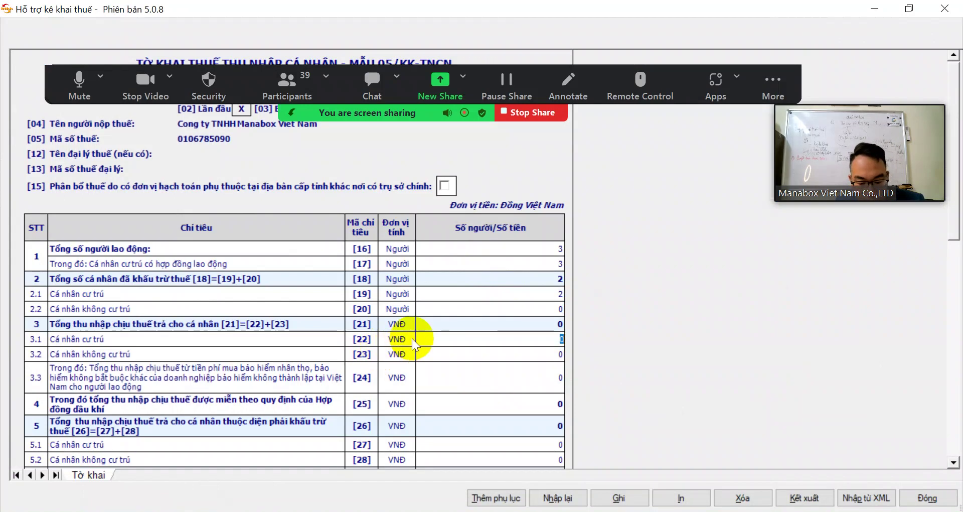
key(alt+Tab)
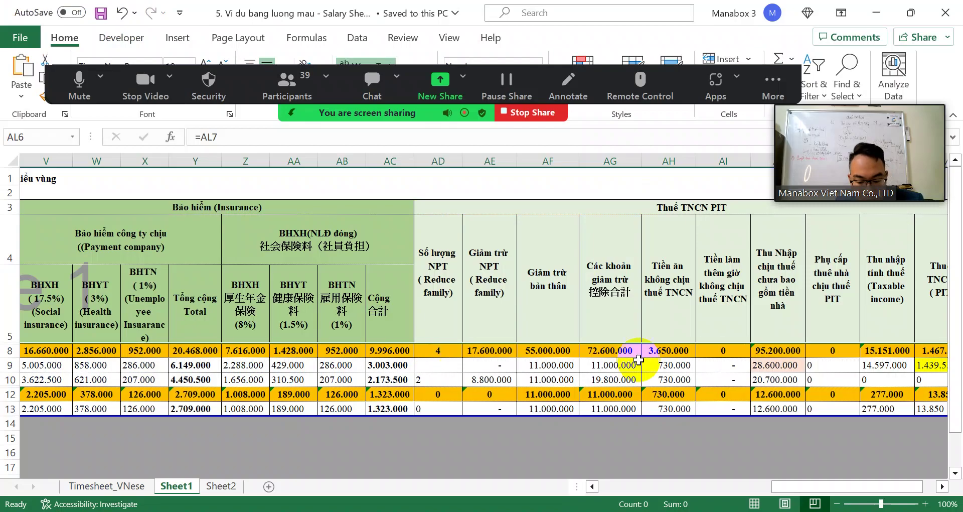
Step: Total the taxable income cells AJ9, AJ10 and AJ13, and enter 61.900.000 for resident individuals [22] in the tax declaration software
click(671, 368)
key(Right)
key(Right)
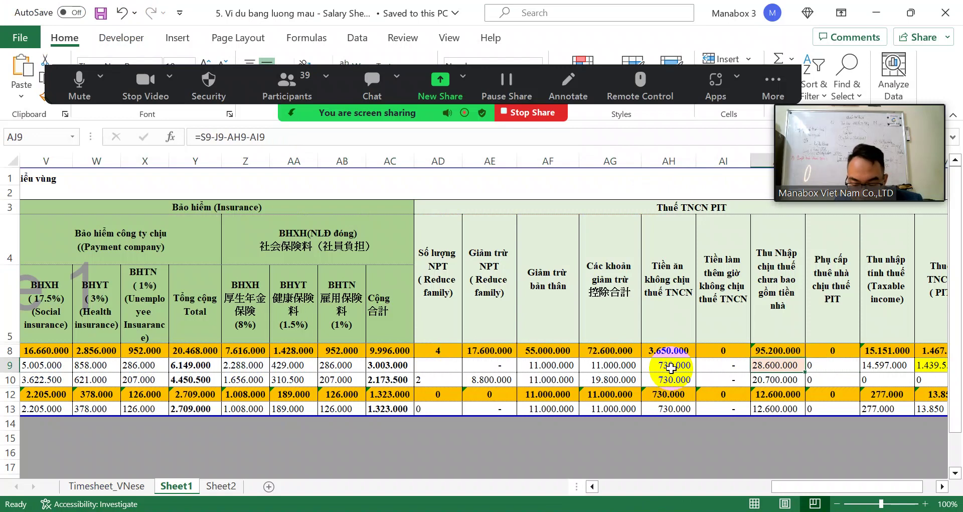
key(shift+Down)
ctrl+click(778, 407)
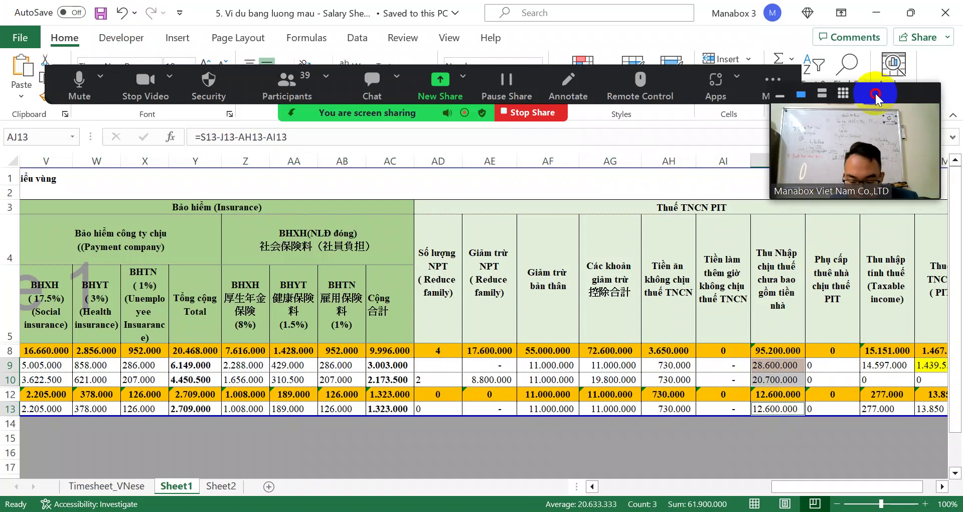
drag(875, 98, 903, 25)
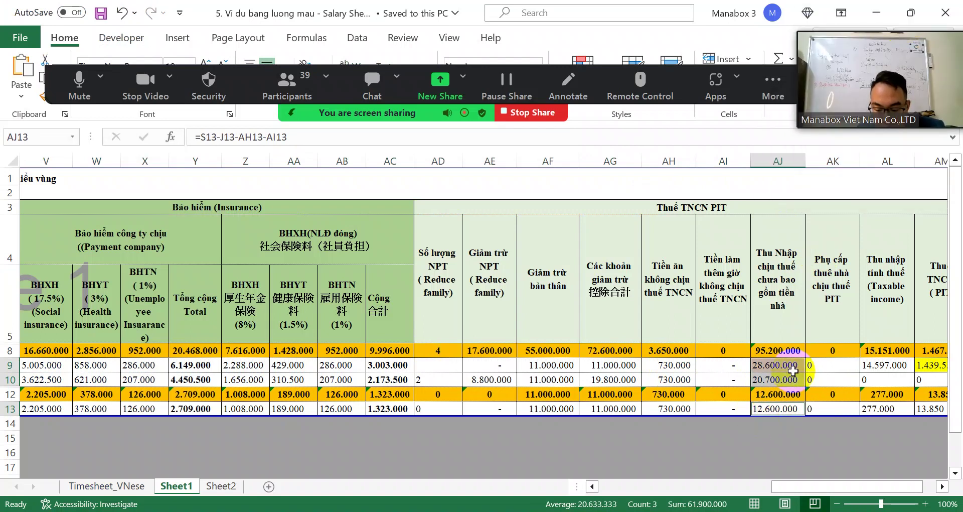
key(alt+Tab)
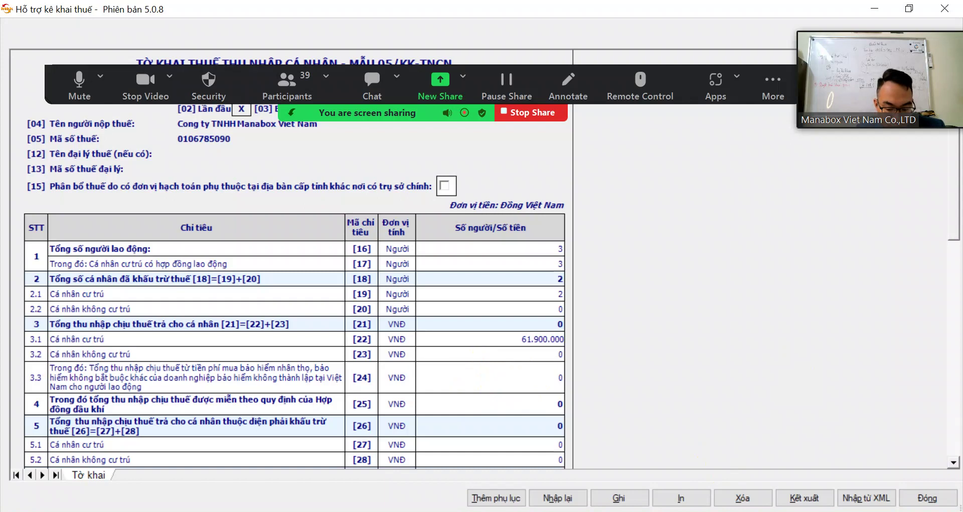
Step: Return to the salary workbook and examine the total cells AJ8 and AJ12 and the remaining PIT columns
key(alt+Tab)
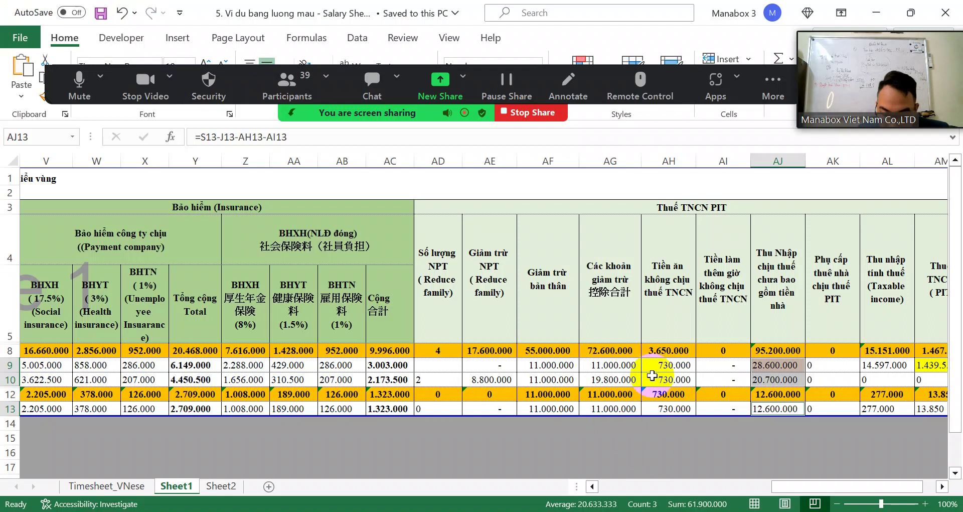
key(Up)
key(Up)
key(Up)
key(Up)
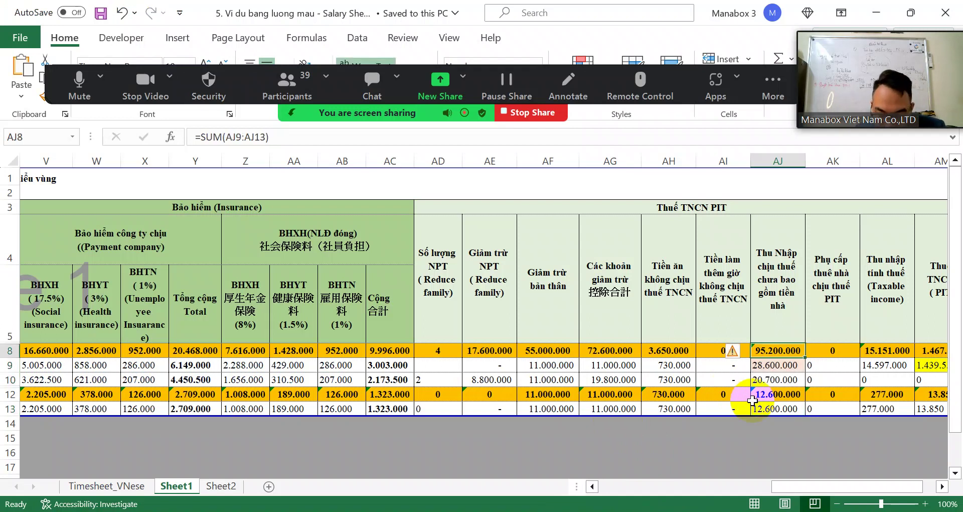
key(Down)
key(Down)
key(Down)
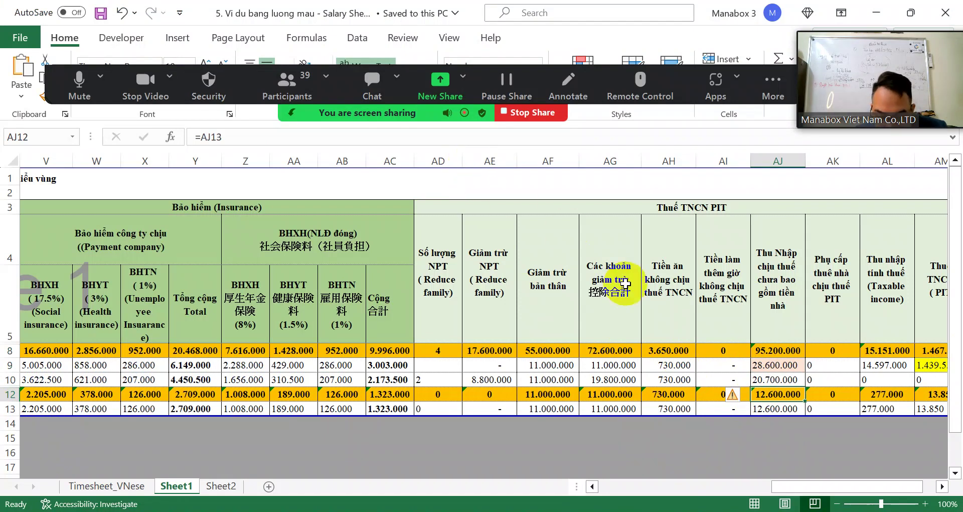
key(Right)
key(Right)
key(Right)
key(Right)
key(Right)
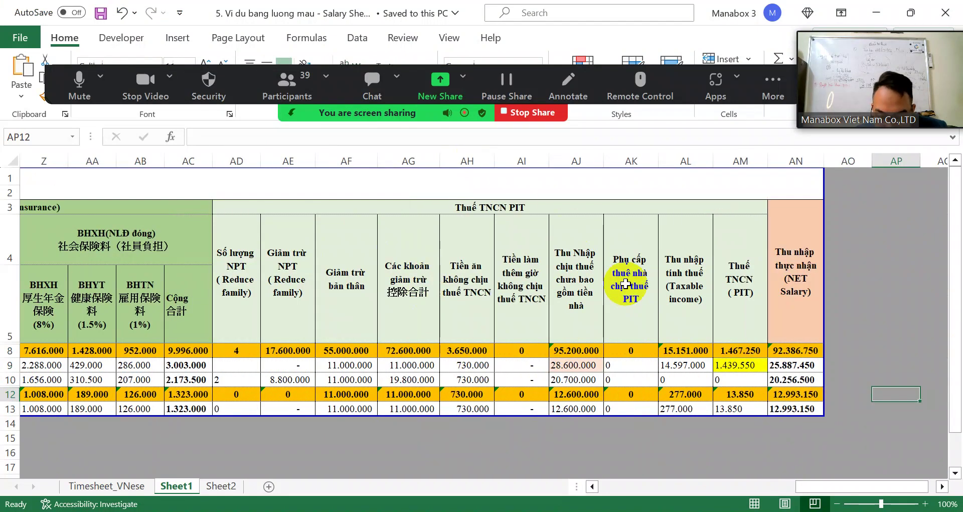
Step: Stop the current screen share in Zoom
drag(449, 110, 515, 58)
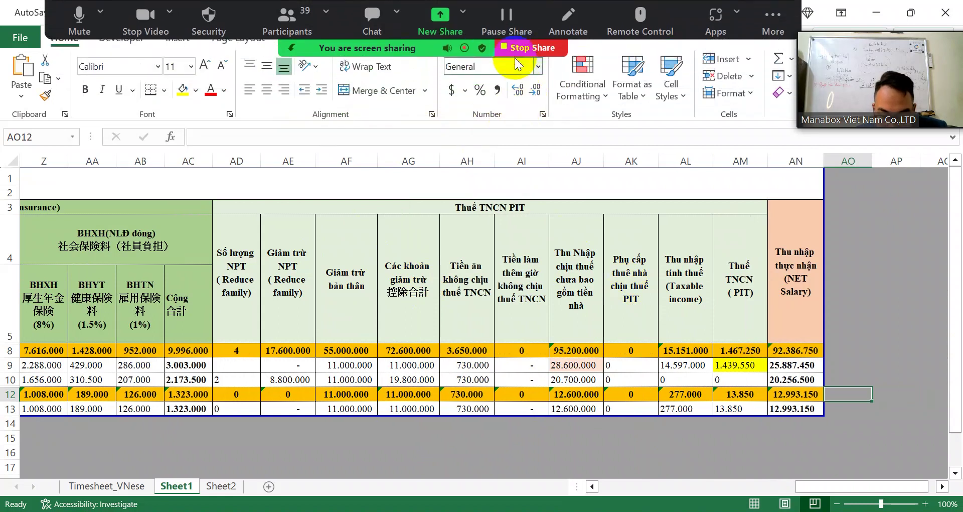
click(507, 39)
click(521, 48)
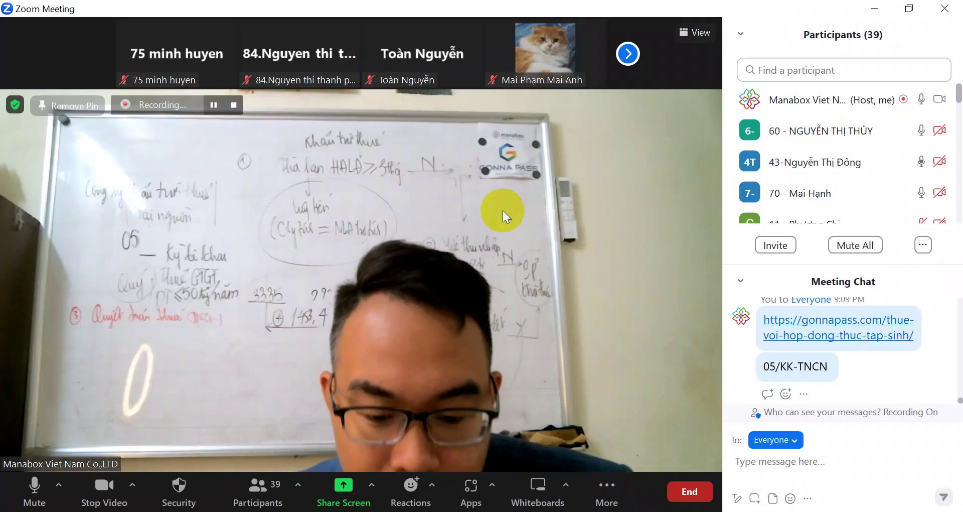
click(523, 231)
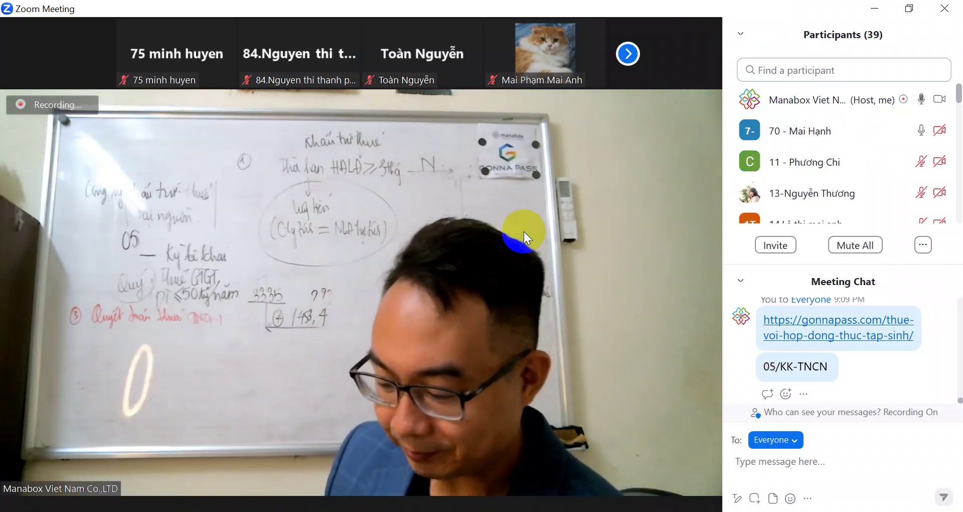
click(522, 230)
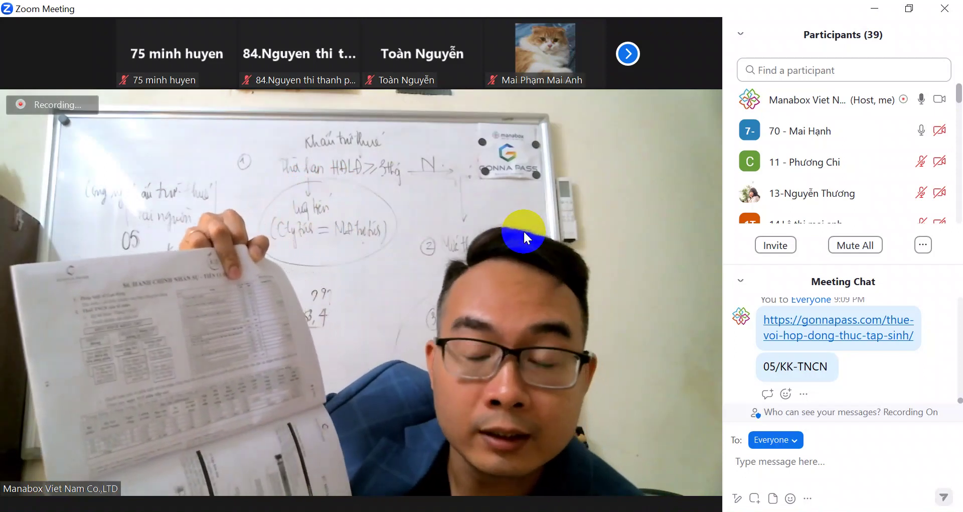
Step: Share the salary workbook window with the Zoom meeting
mouse_move(592, 398)
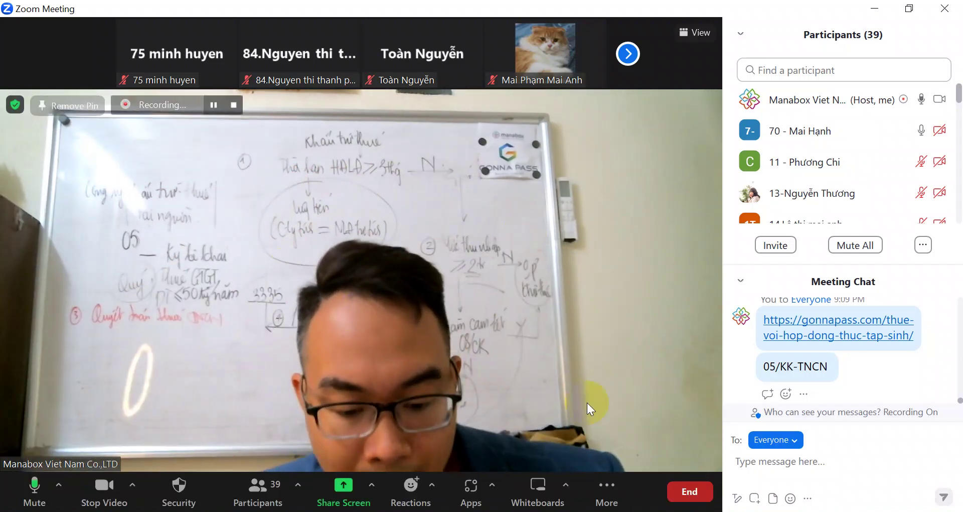
click(346, 496)
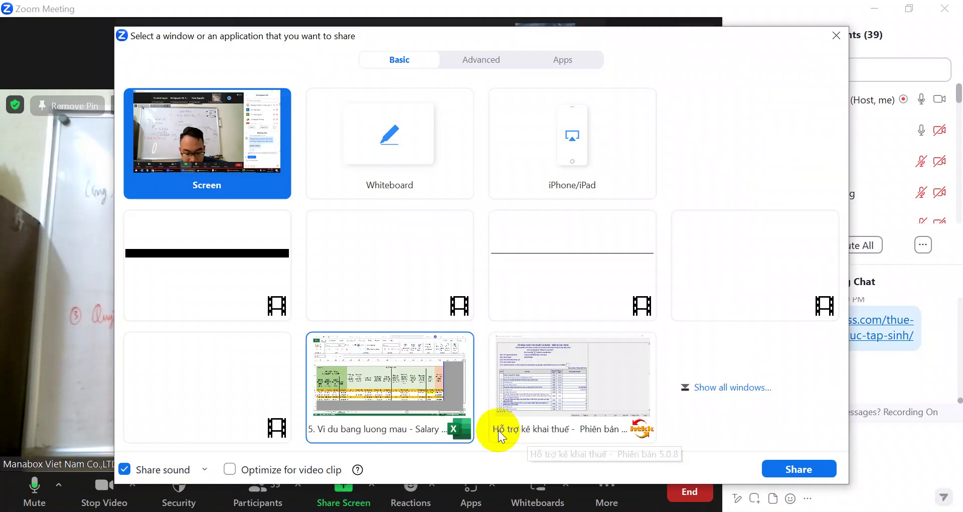
double_click(414, 403)
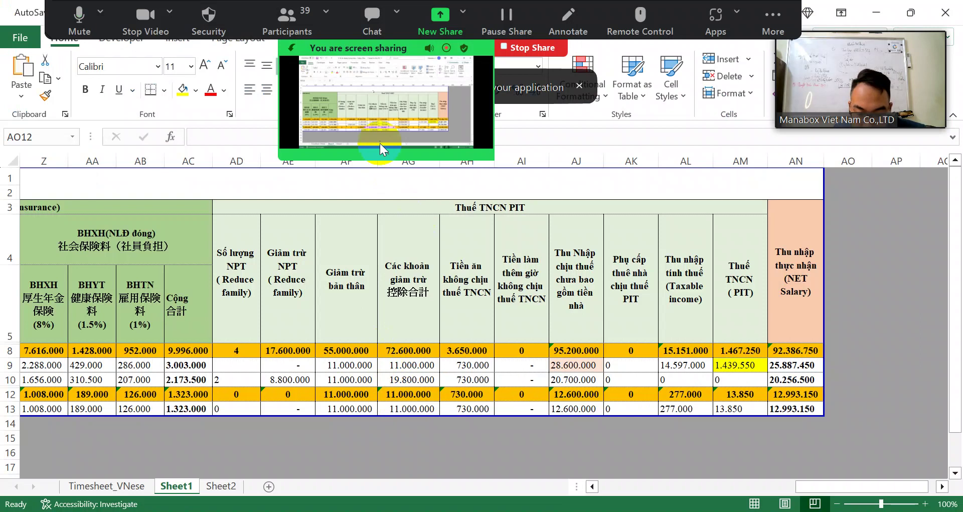
Step: Hide subtotal rows 8 and 12 of the salary sheet so only the employee rows remain
click(392, 352)
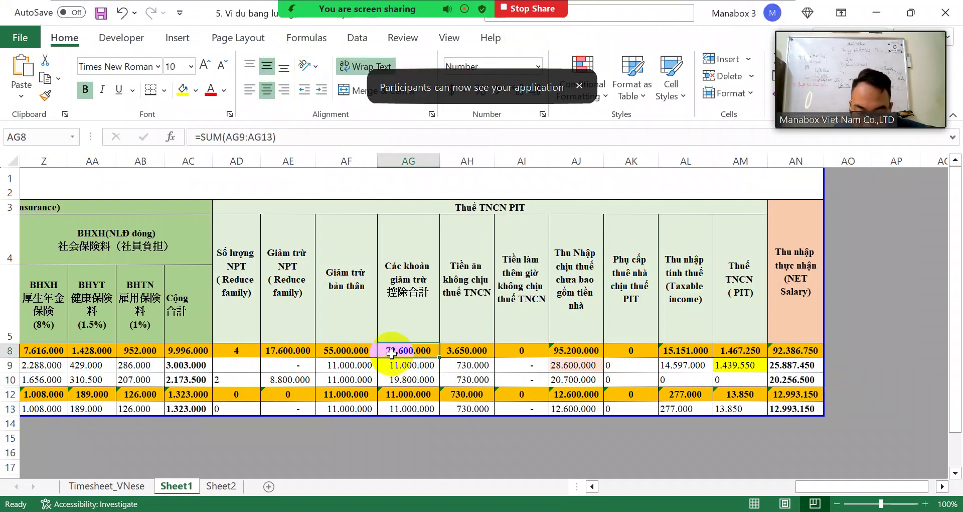
key(shift+space)
key(ctrl+9)
key(Down)
key(Down)
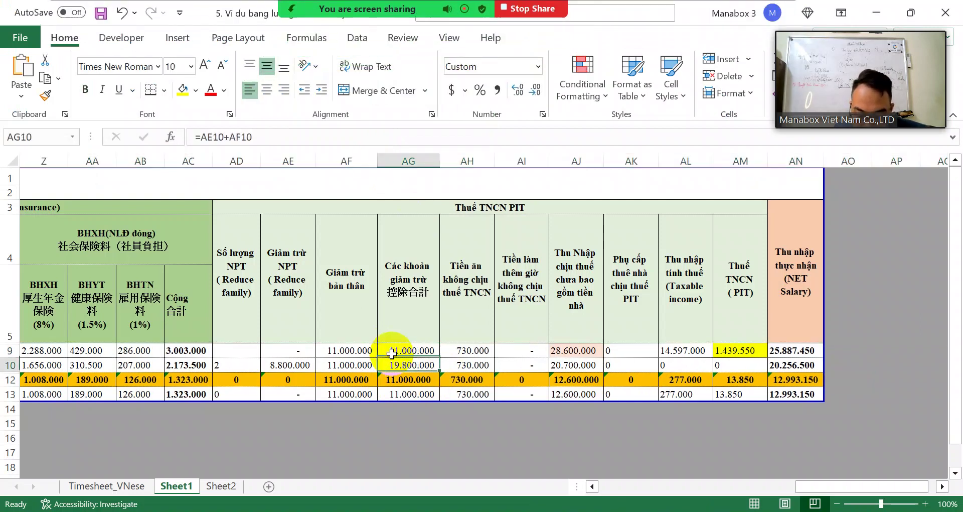
key(Down)
key(shift+space)
key(ctrl+9)
key(Down)
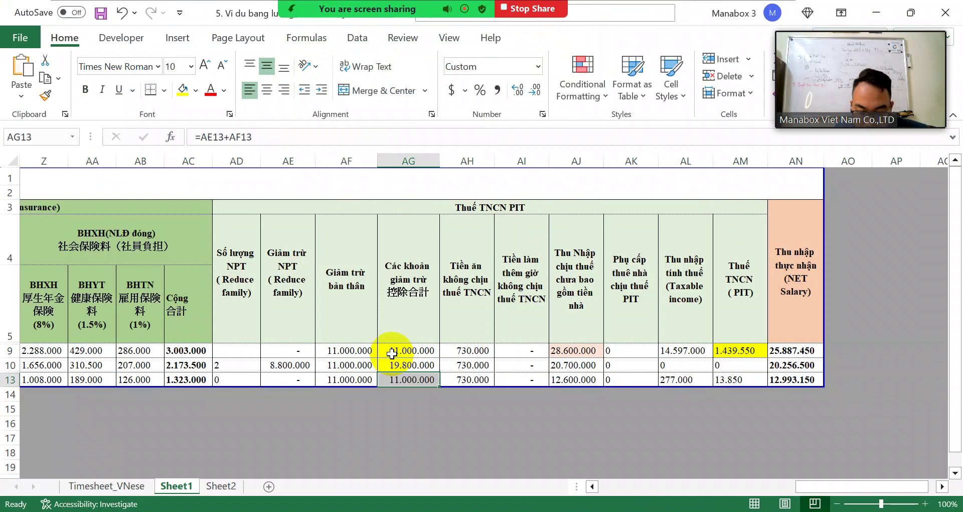
Step: Examine the three employee rows across the allowance, salary and insurance columns, and total the working-day salaries in Q9:Q13
key(Down)
key(Right)
key(Right)
key(Right)
key(Left)
key(Left)
key(Left)
key(Left)
key(Left)
key(Left)
key(Left)
key(Left)
key(Left)
key(Left)
key(Left)
key(Left)
key(Left)
key(Left)
key(Left)
key(Left)
key(Left)
key(Left)
key(Left)
key(Left)
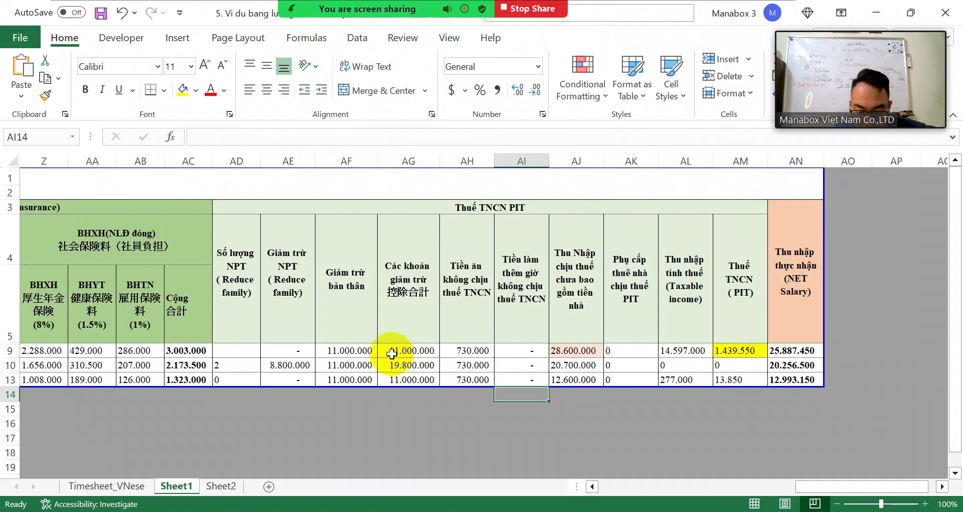
key(Home)
key(Right)
key(Right)
key(Right)
key(Right)
key(Right)
key(Right)
key(Right)
key(Right)
key(Right)
key(Right)
key(Right)
key(Right)
key(Right)
key(Right)
key(Right)
key(Right)
key(Right)
key(Right)
key(Right)
key(Right)
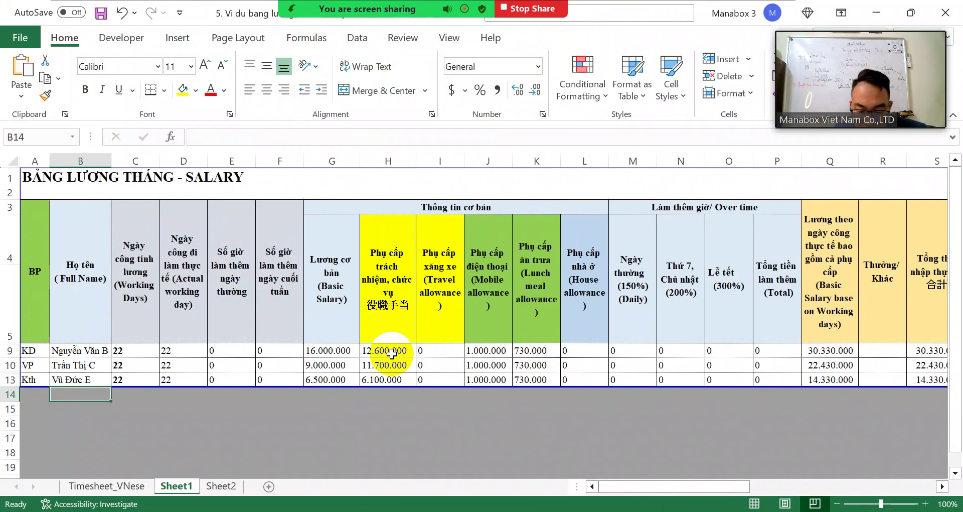
key(Right)
key(Right)
key(Right)
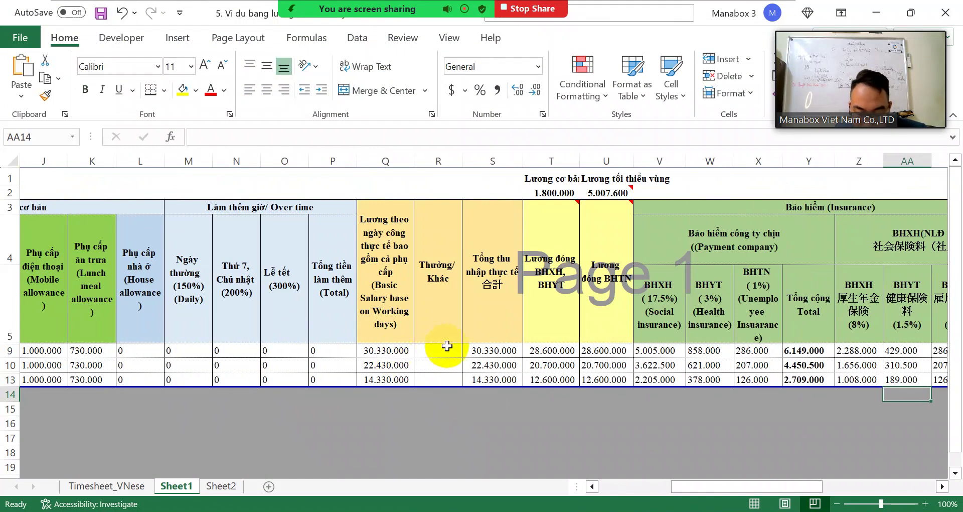
drag(387, 351, 387, 379)
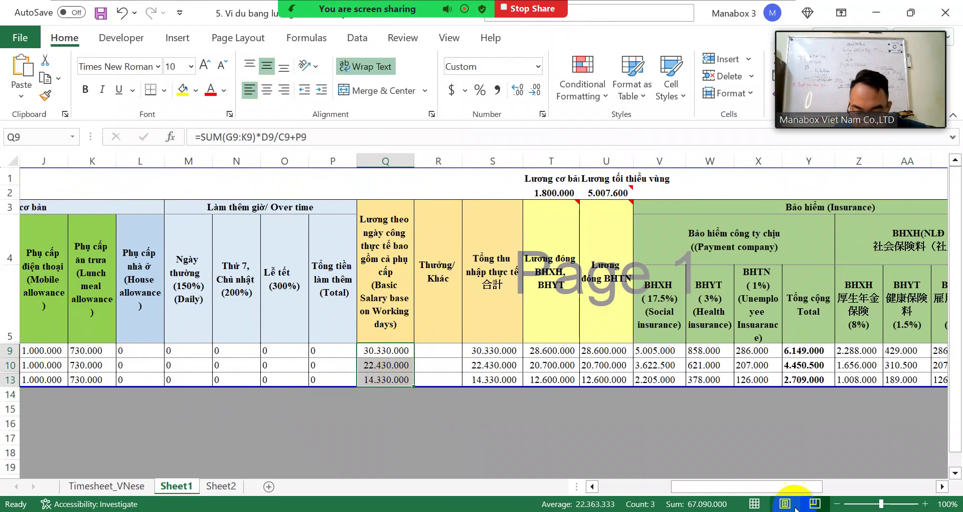
click(813, 423)
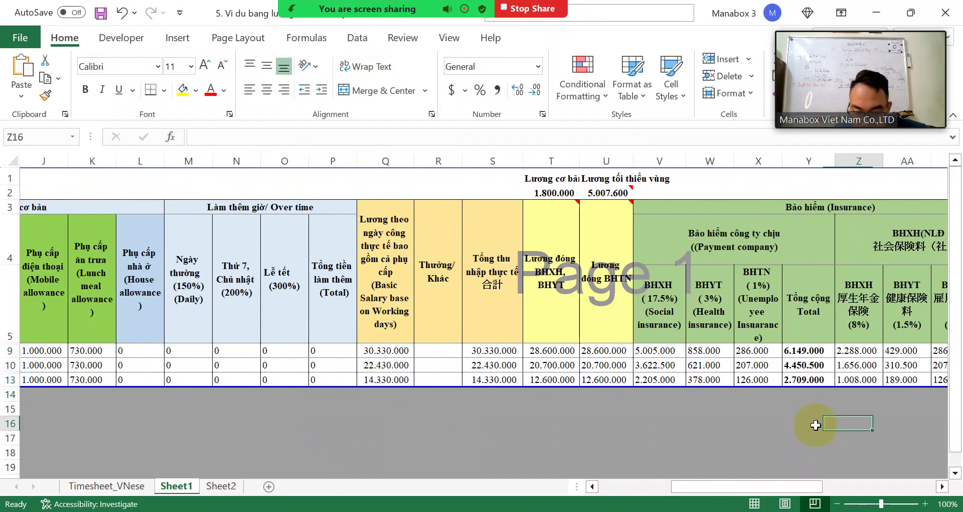
Step: Total the employees' taxable income in AJ9:AJ13 and copy the sum
key(Right)
key(Right)
key(Right)
key(Right)
key(Right)
key(Right)
key(Right)
key(Right)
key(Right)
key(Right)
key(Right)
key(Right)
key(Right)
key(Right)
key(Right)
key(Right)
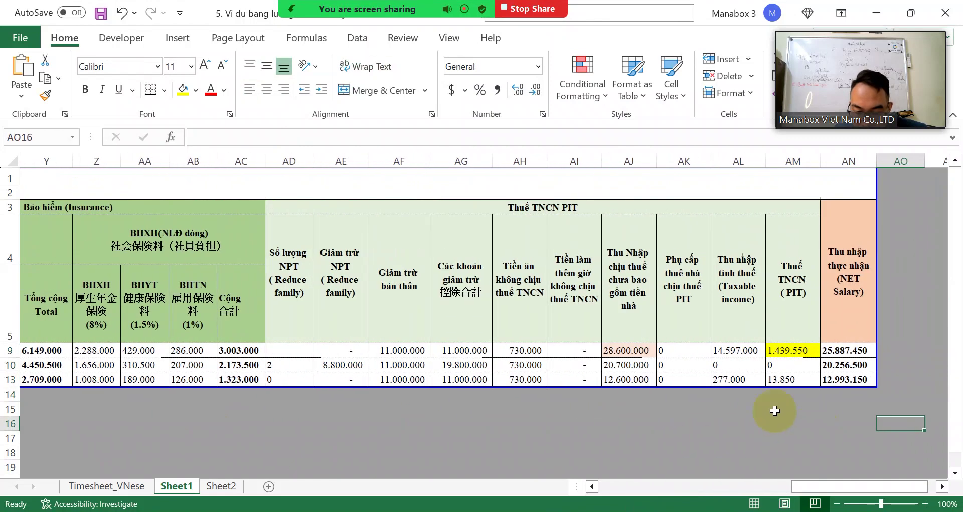
drag(607, 352, 649, 385)
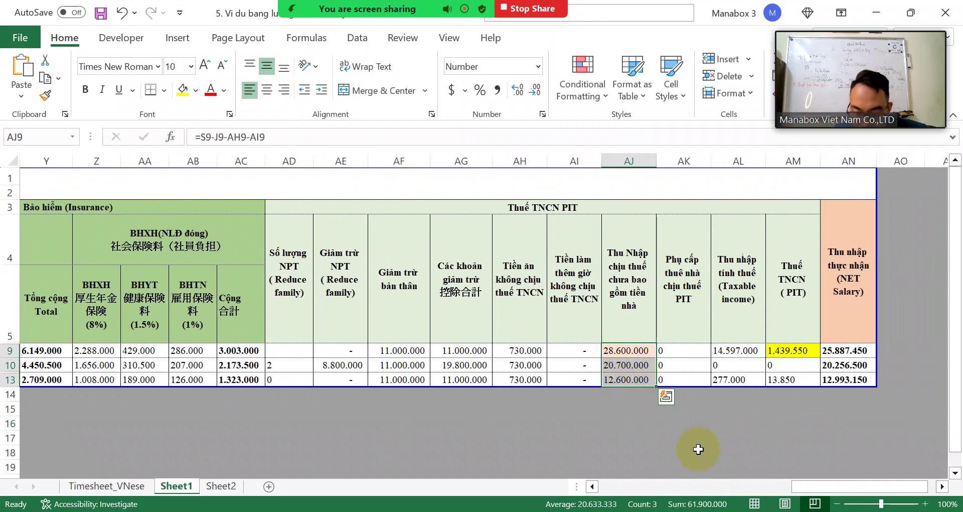
click(697, 505)
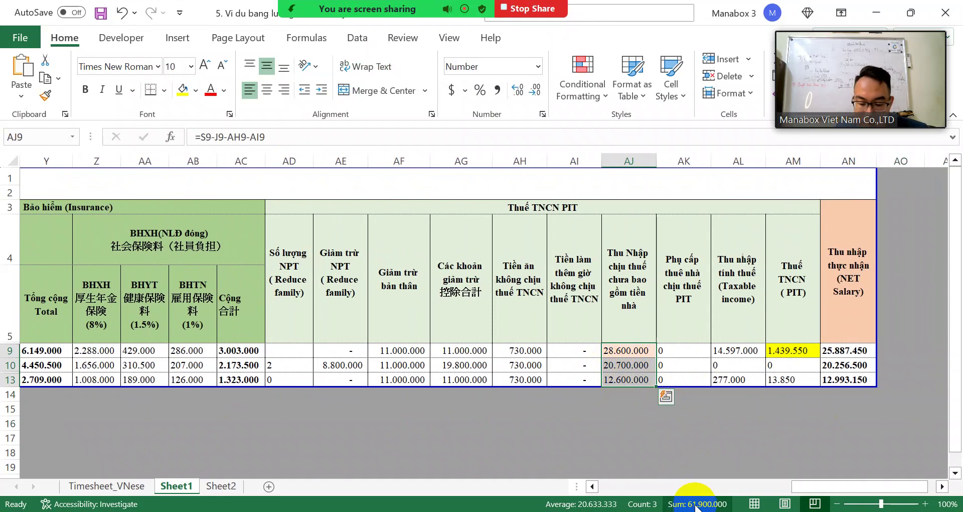
Step: Change the Zoom share from the workbook to the whole screen and switch to the tax declaration software
key(alt+Tab)
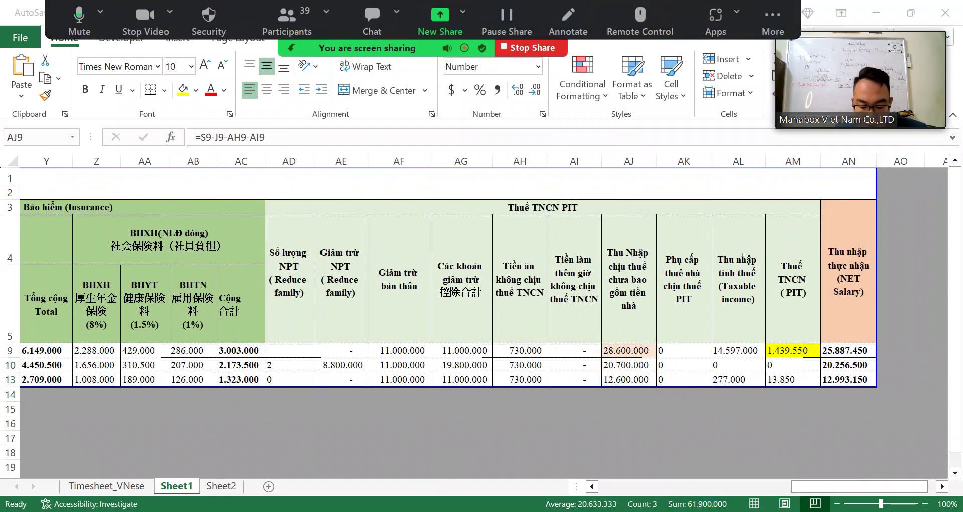
click(547, 10)
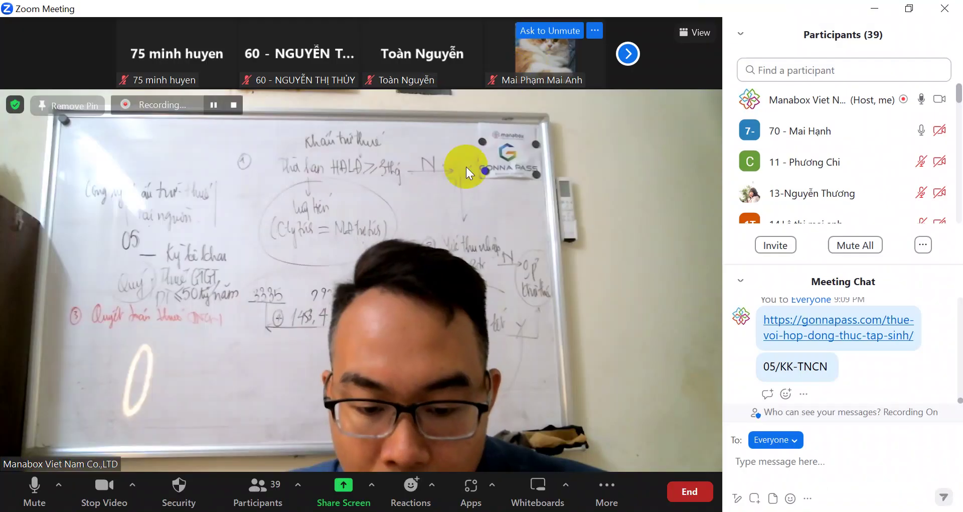
click(341, 493)
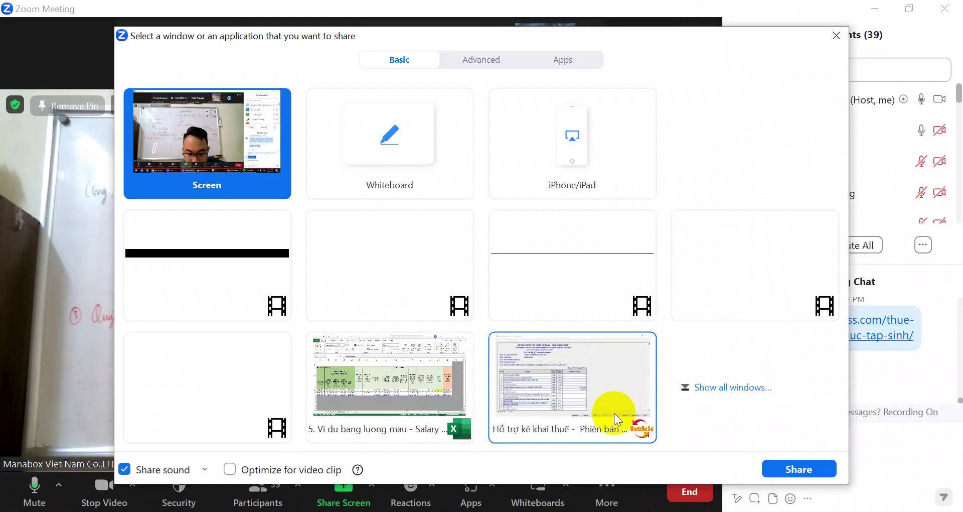
click(783, 468)
key(alt+Tab)
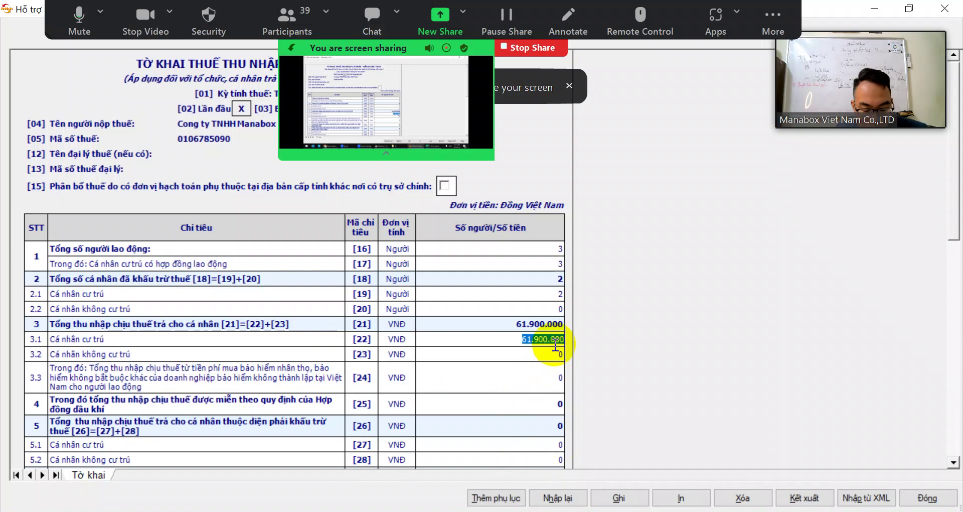
Step: Switch to the salary workbook, total the taxable income of the two employees with tax withheld in AJ9 and AJ13, and copy the sum
click(549, 444)
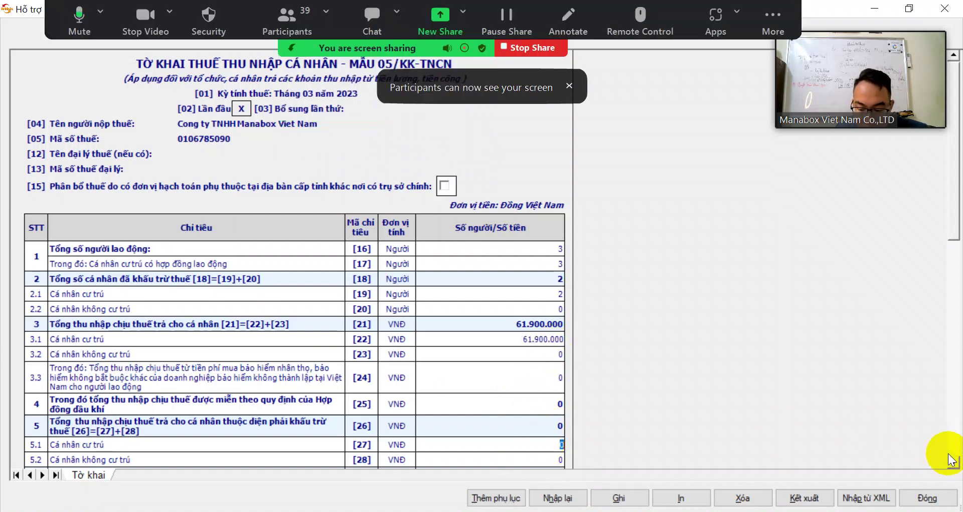
click(952, 459)
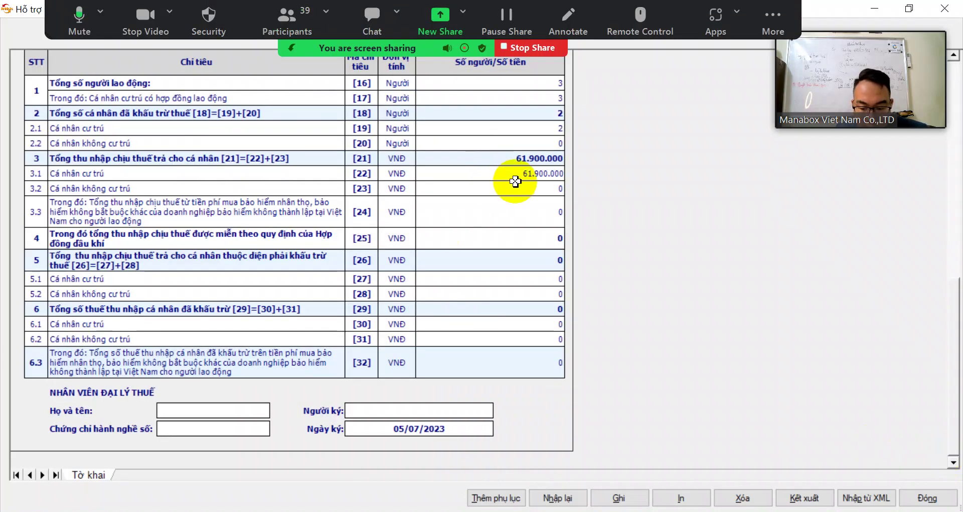
key(alt+Tab)
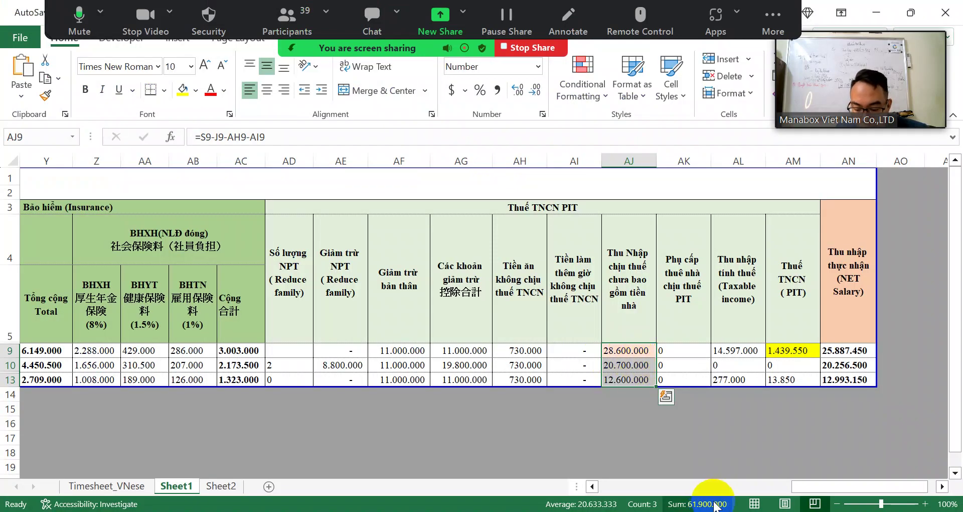
click(640, 355)
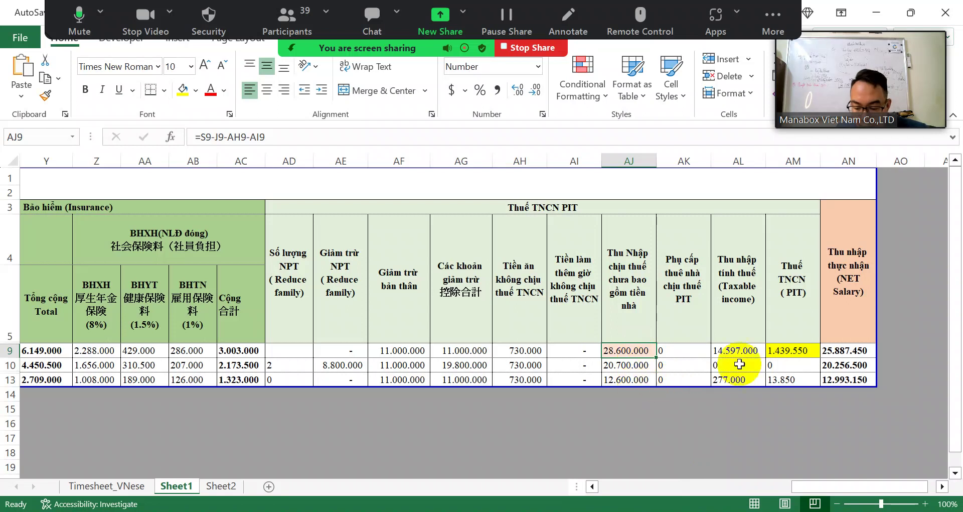
click(792, 351)
click(775, 366)
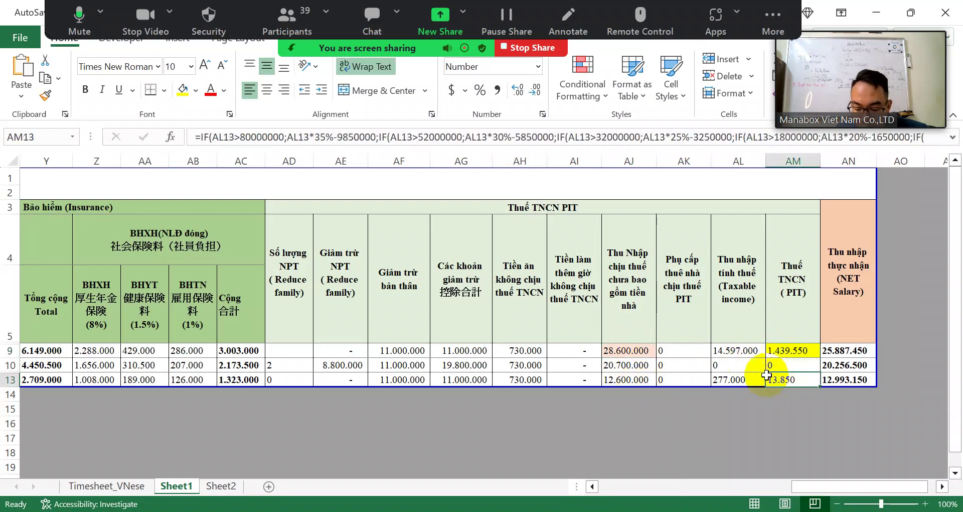
click(741, 367)
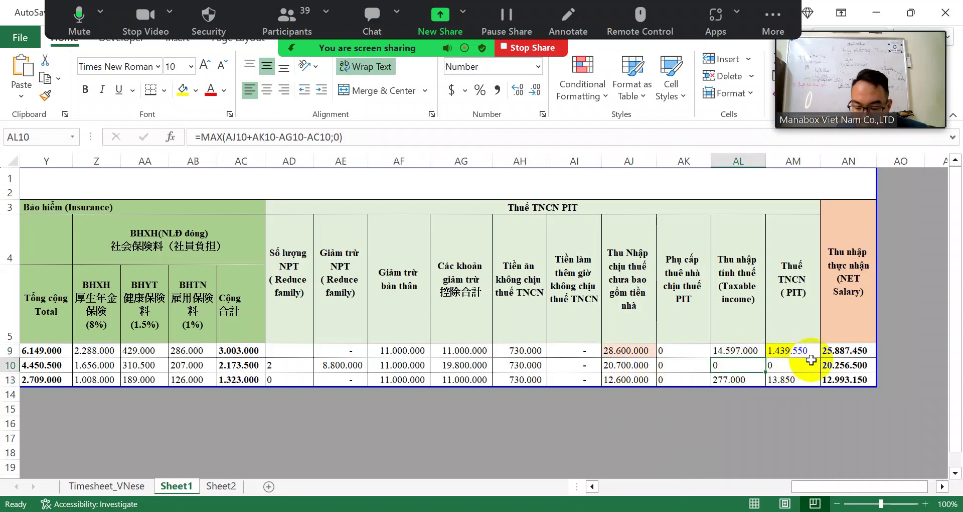
click(627, 381)
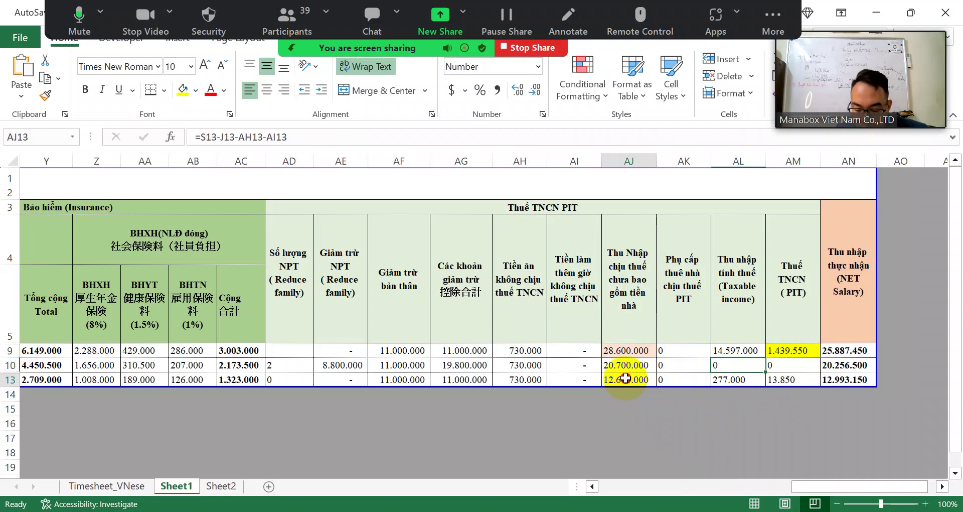
ctrl+click(616, 349)
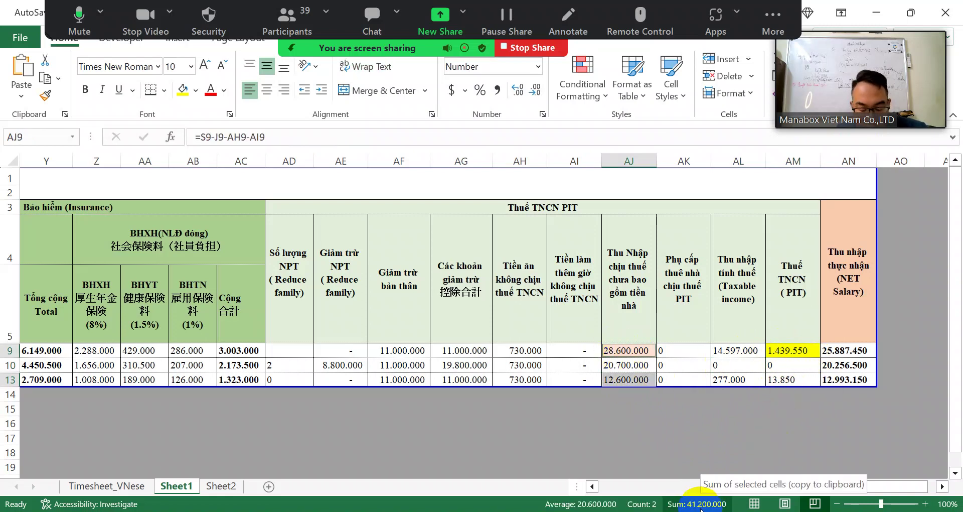
click(686, 503)
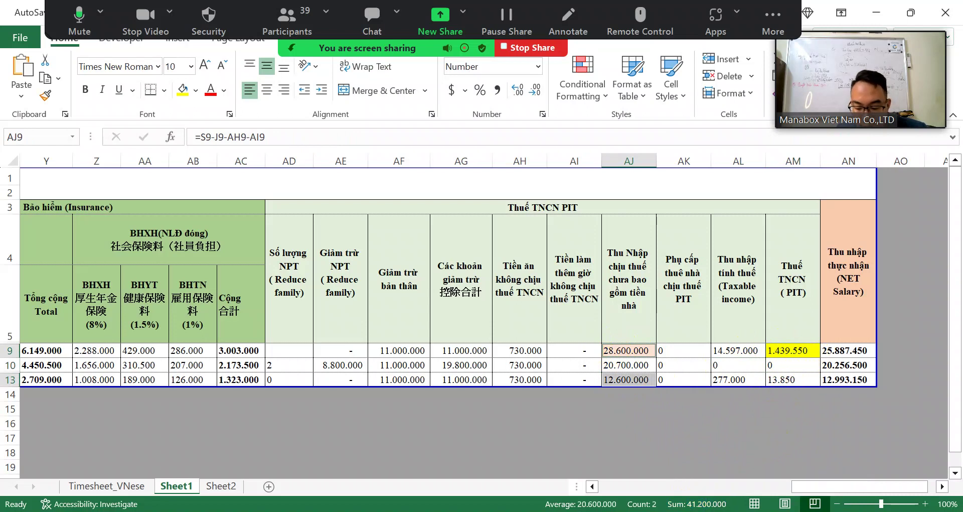
Step: Switch to the tax declaration software and enter 41.200.000 in item [27], the income subject to withholding for resident individuals
key(alt+Tab)
click(552, 278)
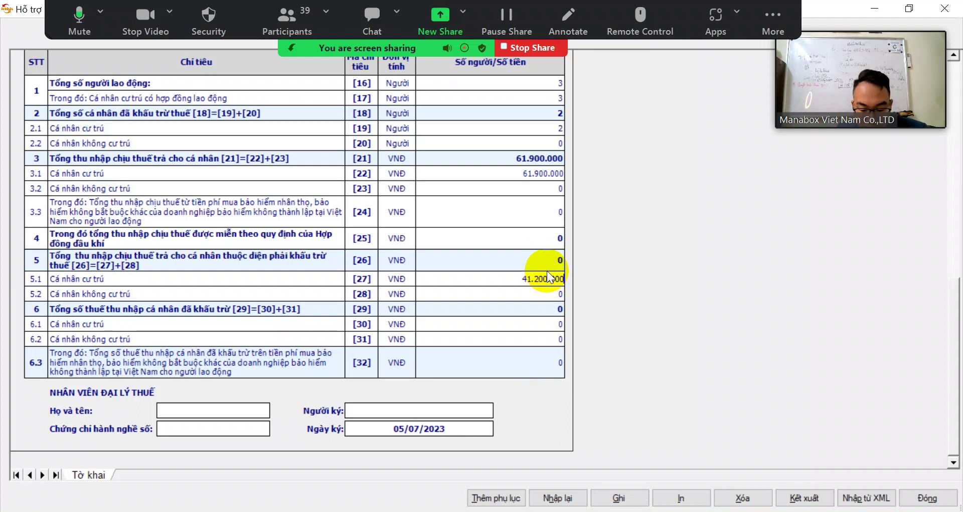
key(Return)
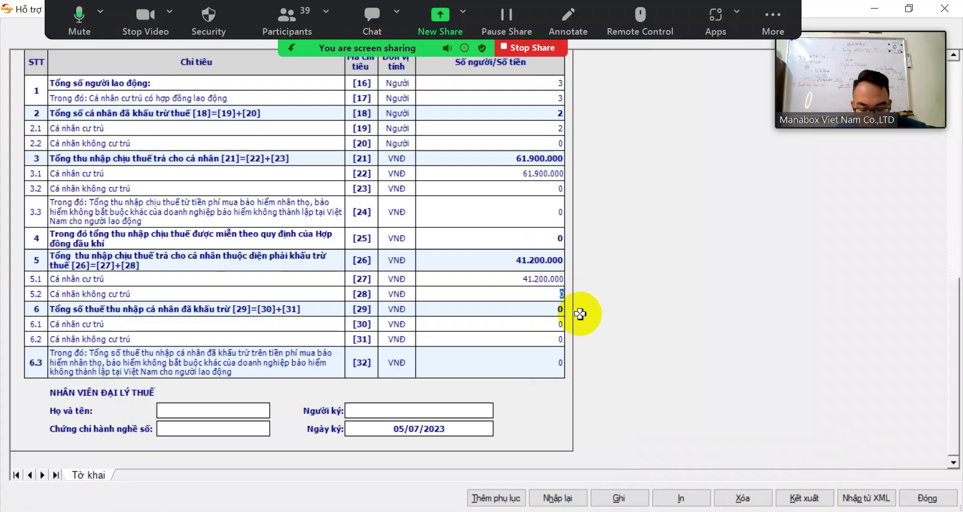
Step: Total the PIT amounts in AM9 and AM13 of the salary sheet and enter 1.453.400 in declaration item [30] for resident individuals
click(559, 322)
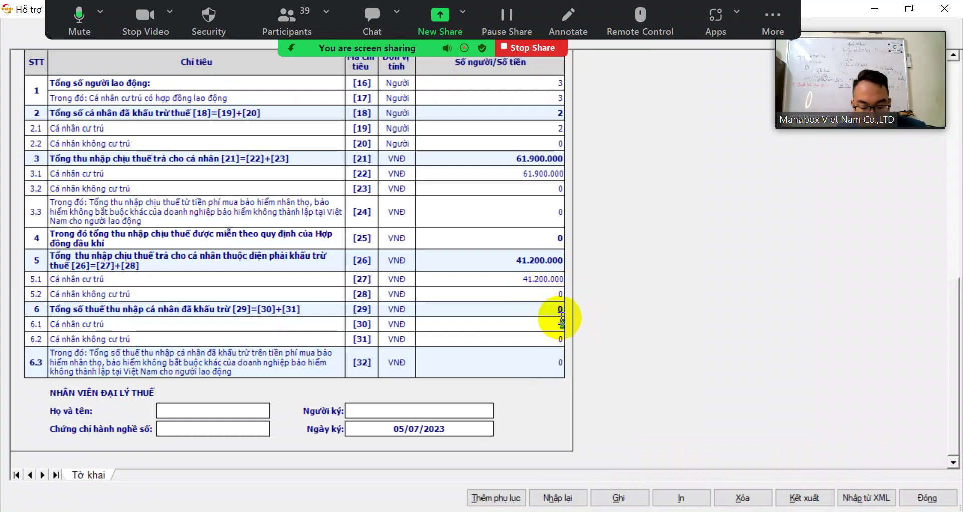
key(alt+Tab)
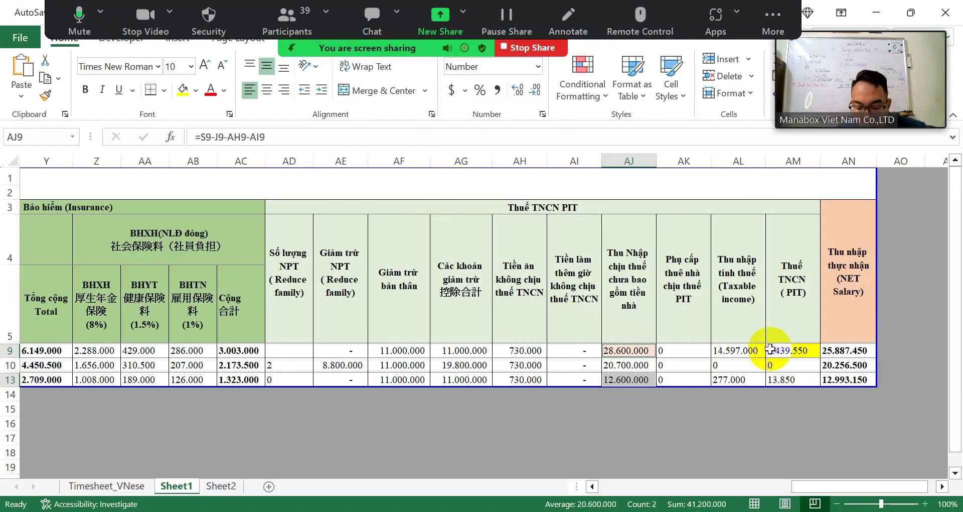
click(795, 350)
click(785, 383)
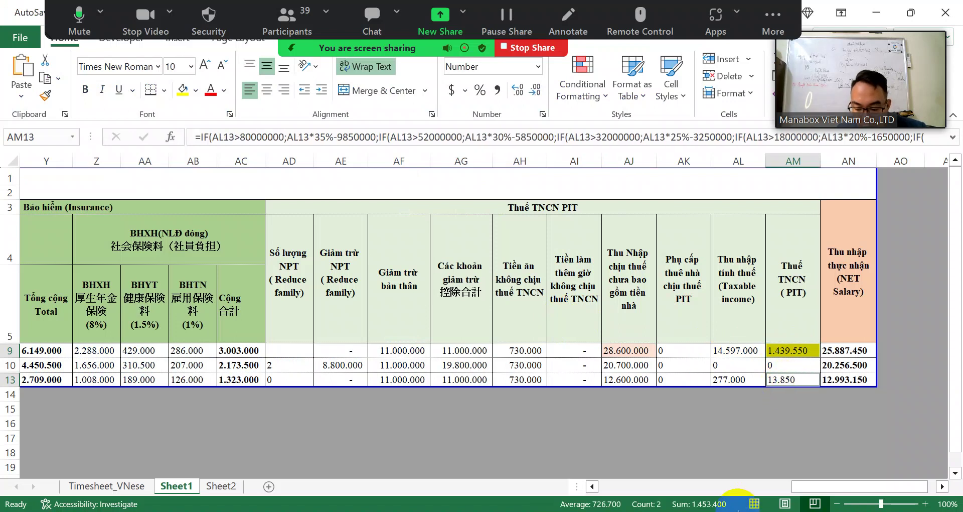
click(721, 507)
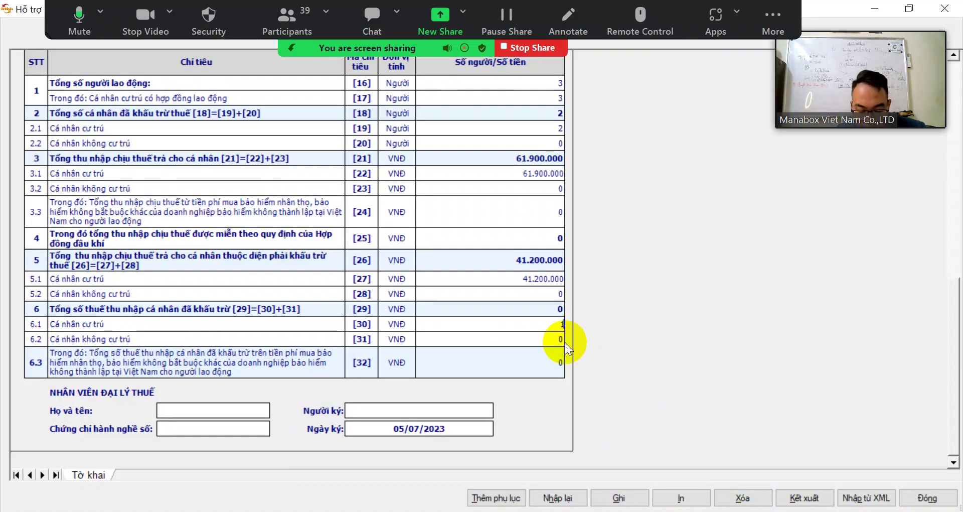
text(1.453.400)
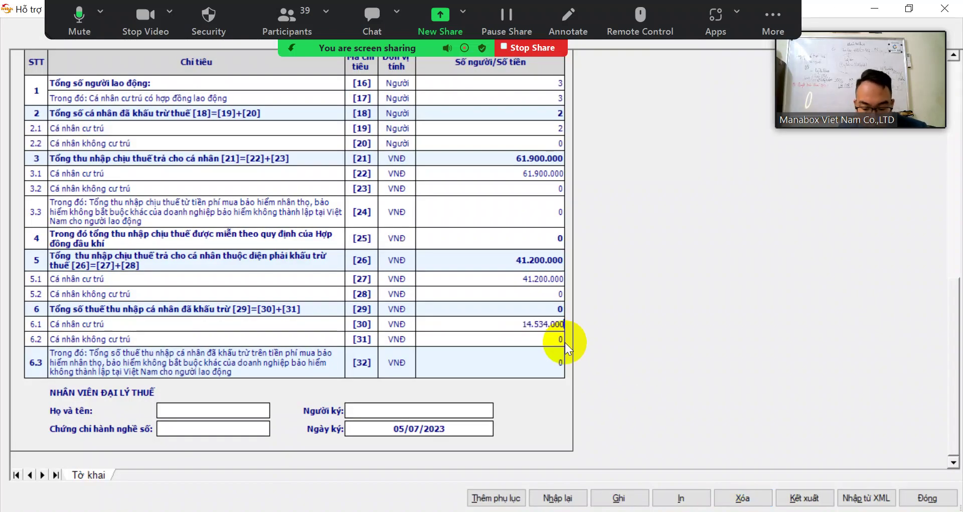
click(530, 345)
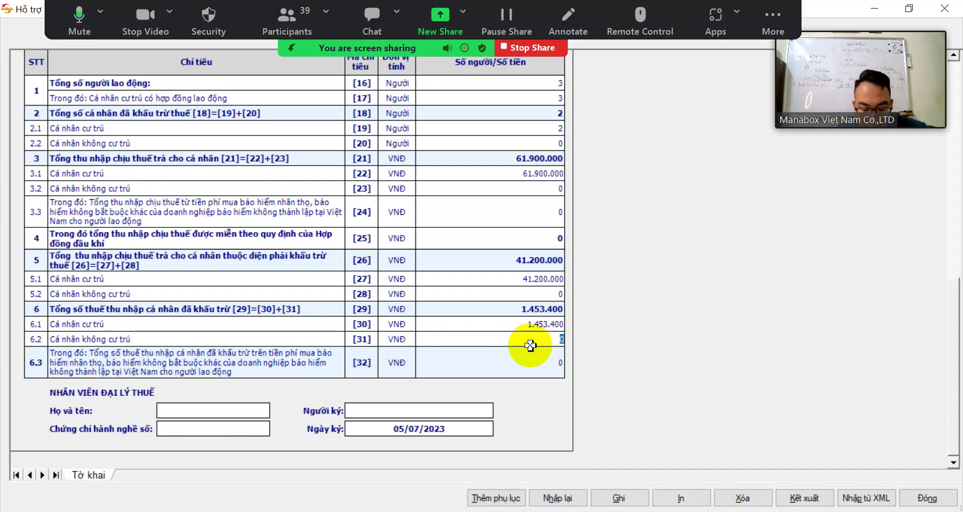
Step: Save the declaration, view its file export options and close them without exporting
click(618, 497)
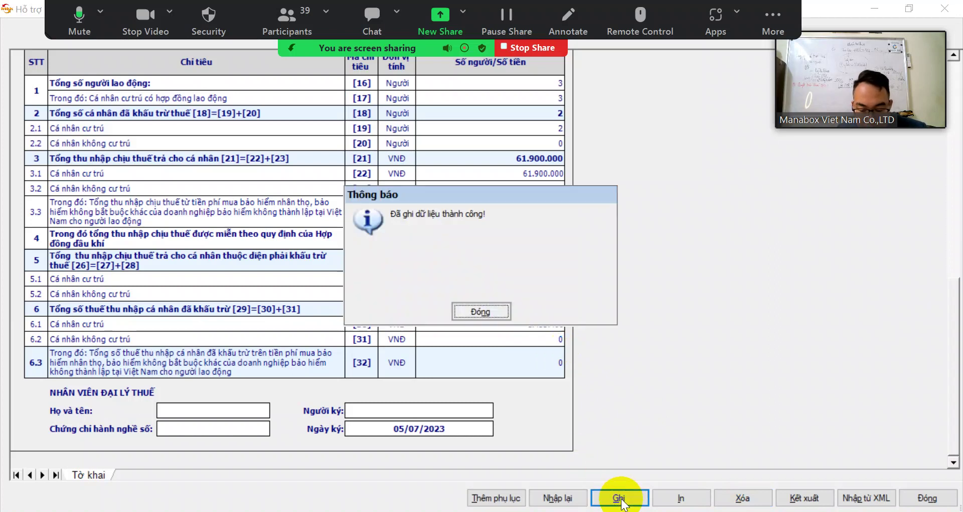
click(480, 310)
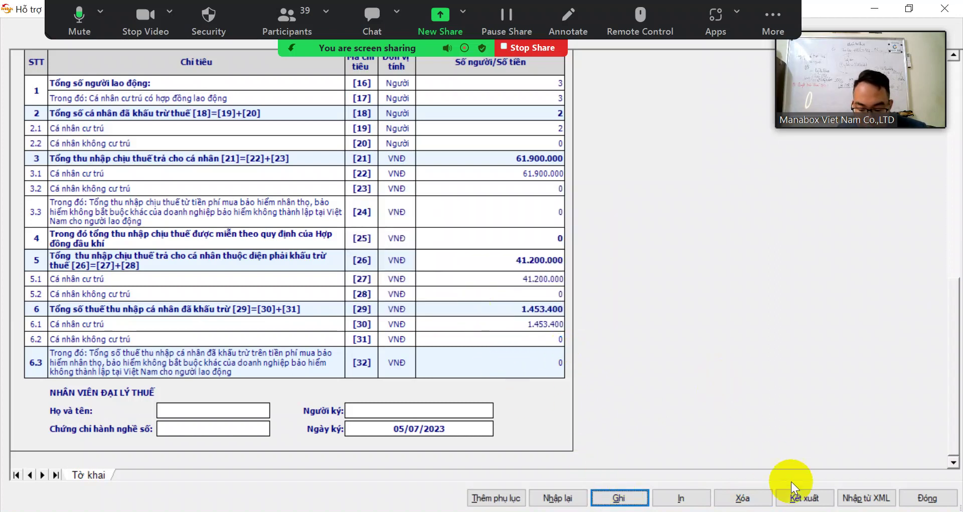
click(802, 497)
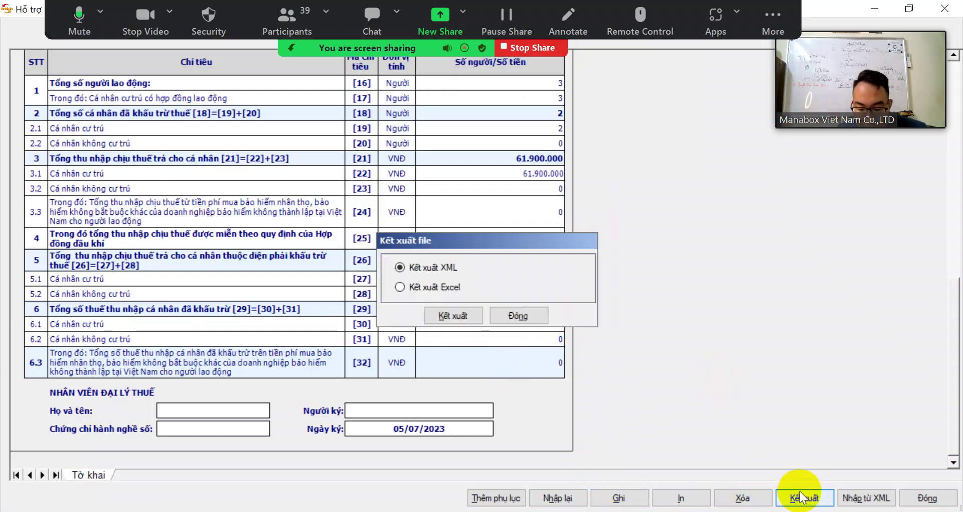
click(539, 315)
Step: Review the completed declaration, going through the headcounts, the income subject to withholding in [27] and the withheld tax in [30]
scroll(958, 262, up, 5)
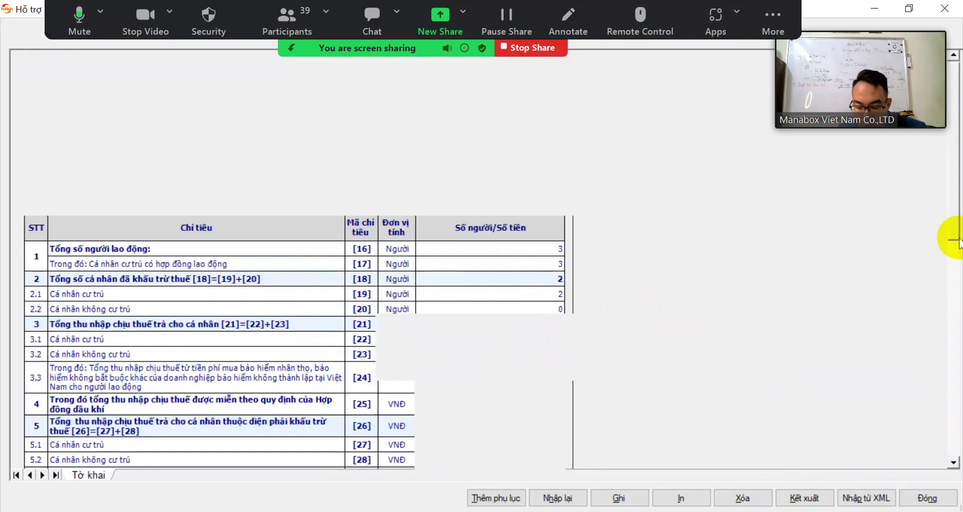
scroll(957, 281, down, 3)
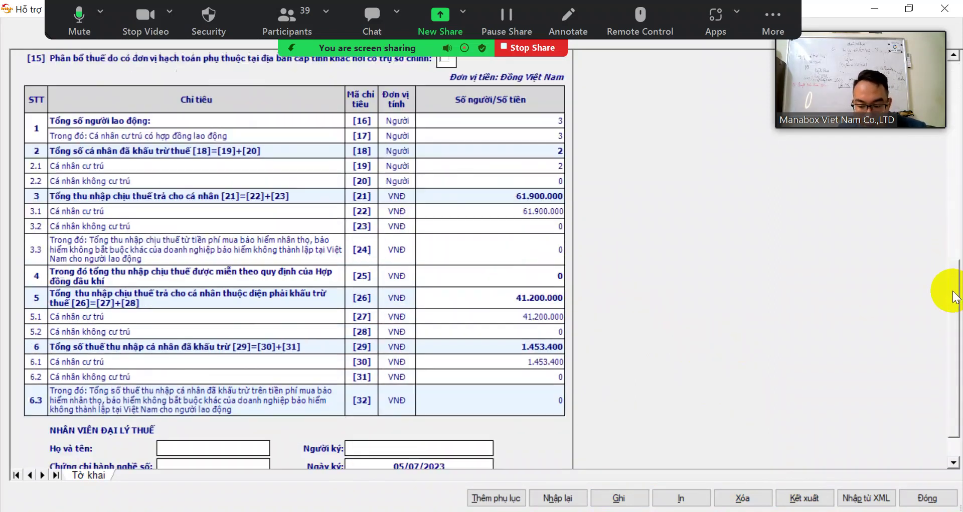
scroll(951, 276, up, 1)
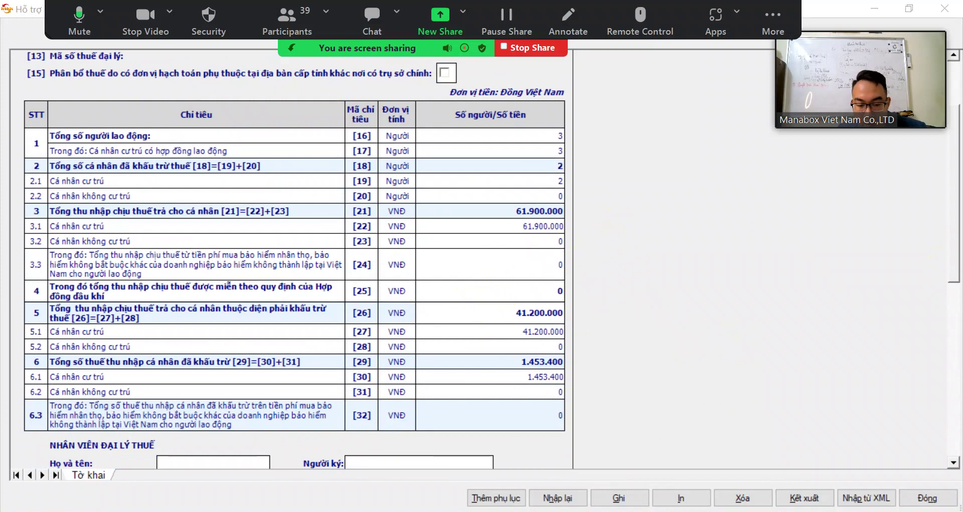
key(alt+Tab)
key(alt+Tab)
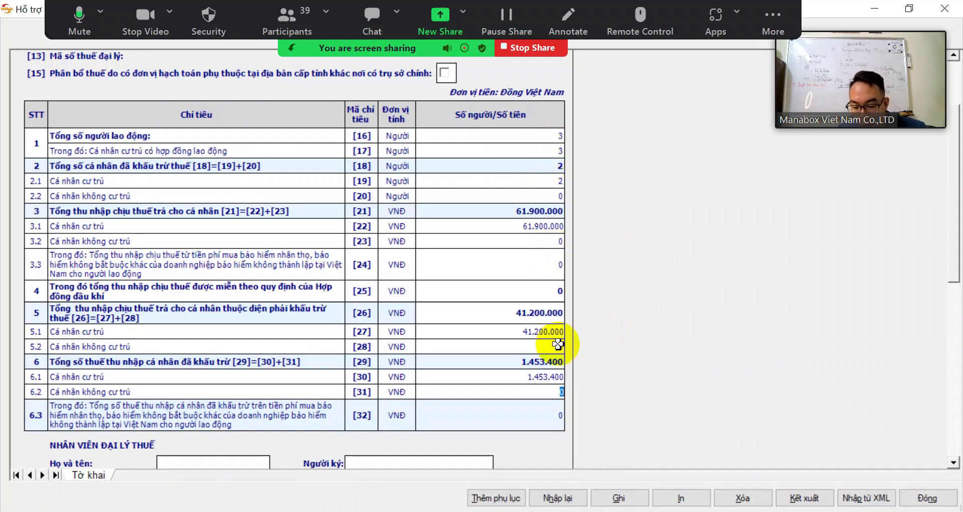
click(552, 150)
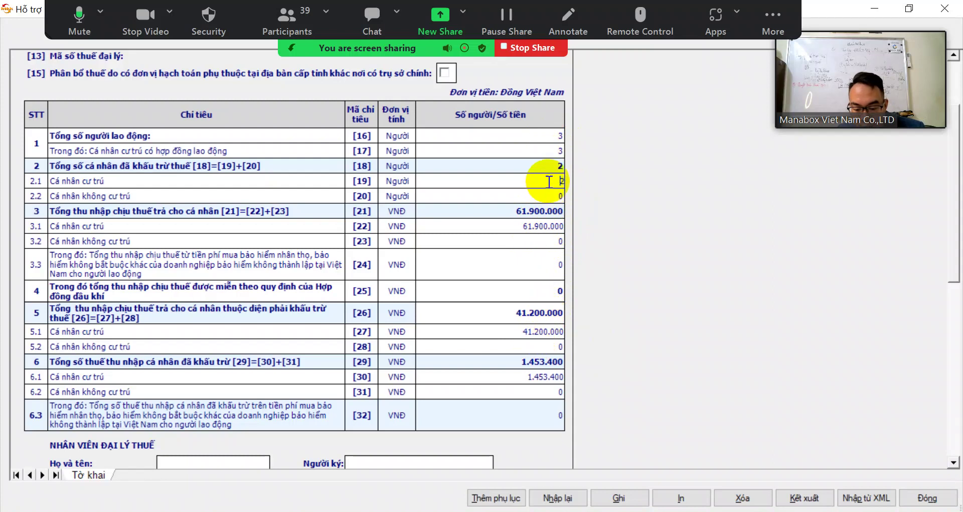
click(552, 331)
click(559, 180)
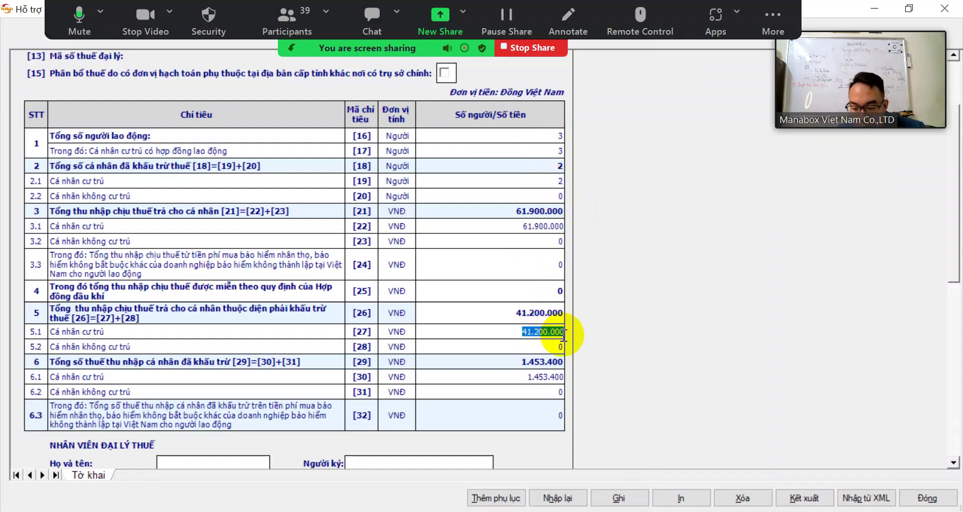
click(550, 377)
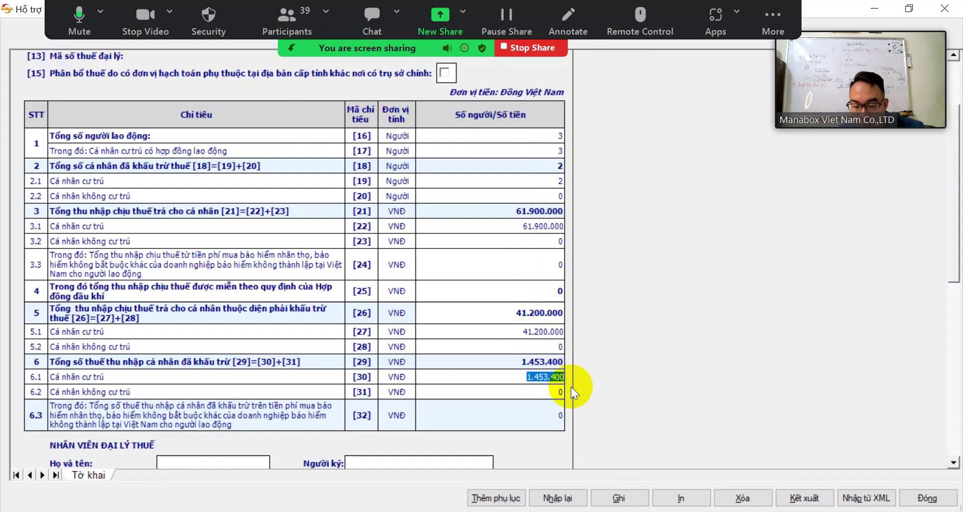
Step: Check the withheld tax in [30] against the salary sheet's PIT amounts and save the declaration again
key(alt+Tab)
key(alt+Tab)
key(alt+Tab)
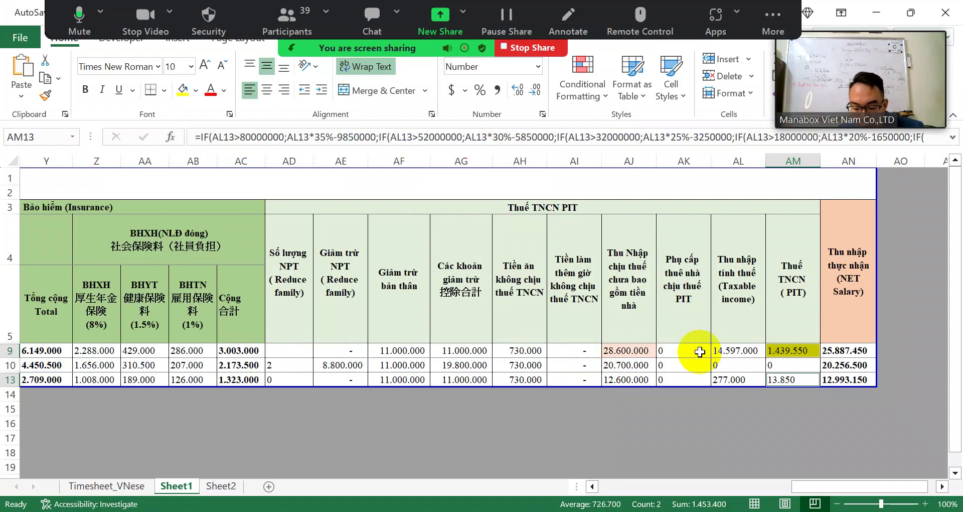
key(alt+Tab)
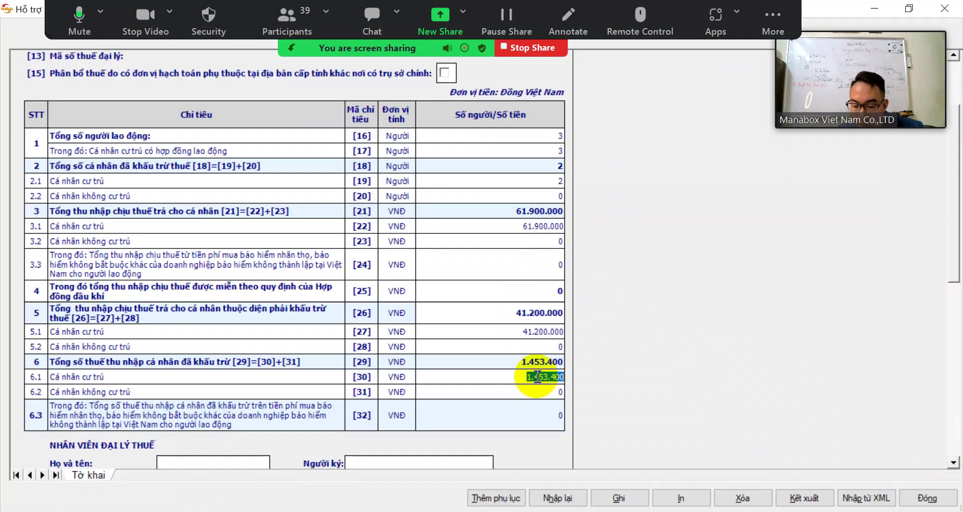
click(619, 497)
click(508, 321)
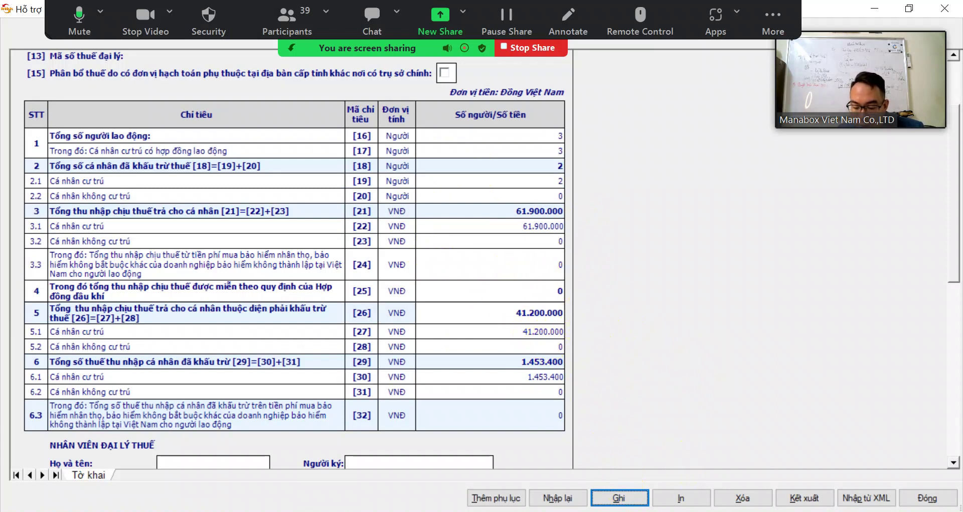
Step: Switch back to the salary workbook and stop the Zoom screen share
key(alt+Tab)
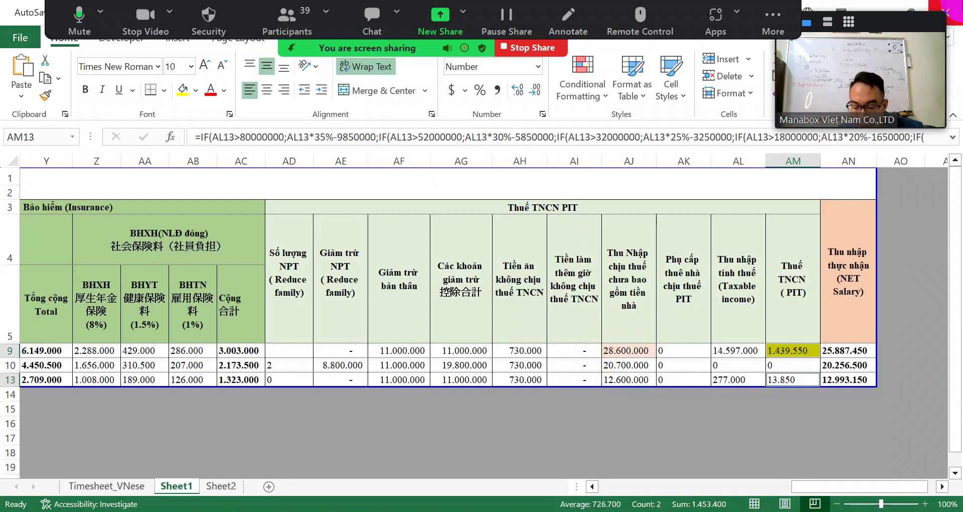
click(546, 51)
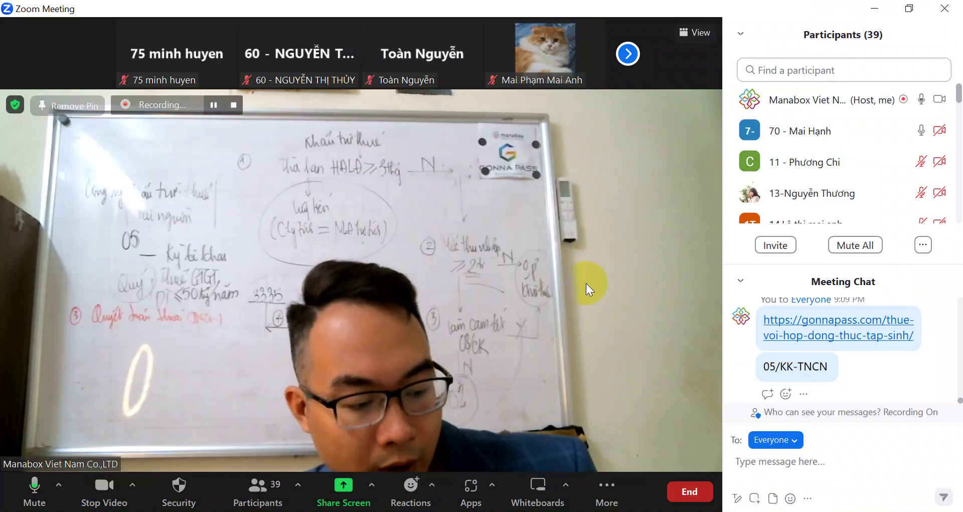